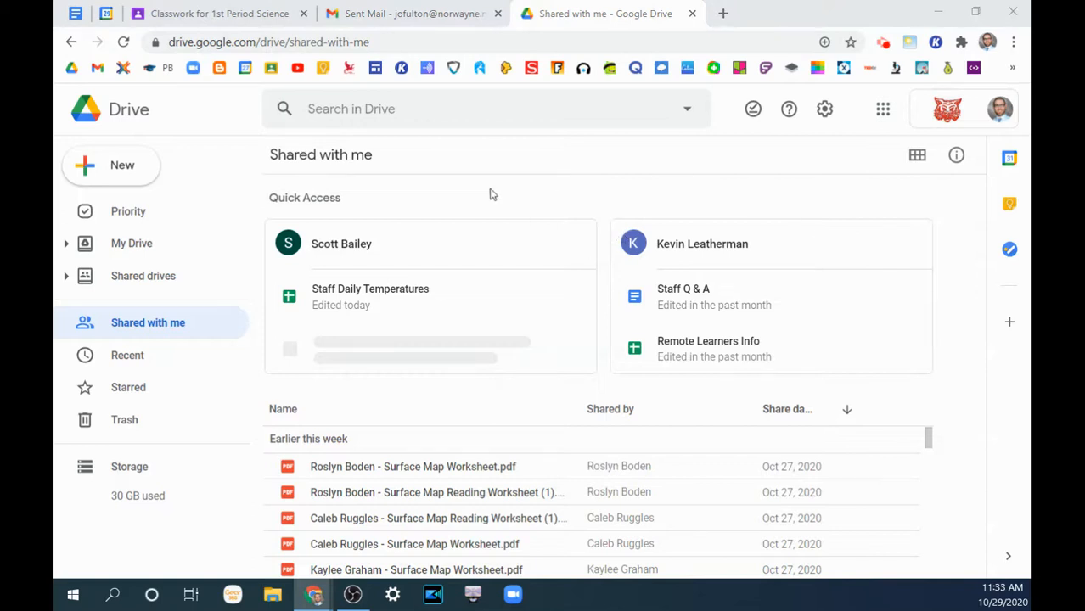
Step: Switch to Gmail and examine the sent Green Screen Video email and its attached MP4's download and Drive options
{"action": "left_click", "coordinate": [417, 17]}
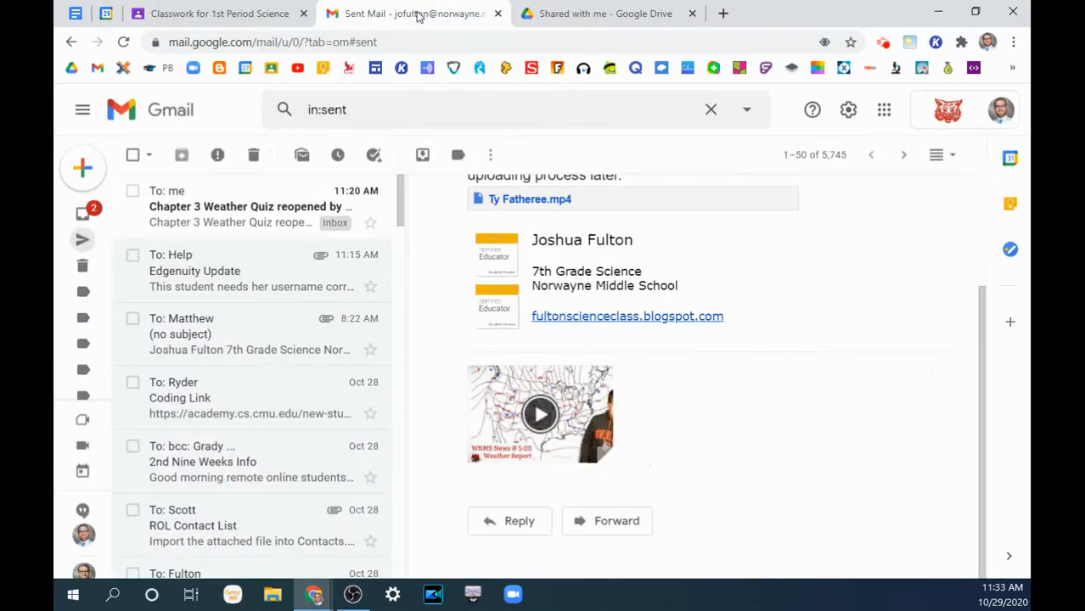
{"action": "left_click_drag", "start_coordinate": [981, 344], "coordinate": [979, 240]}
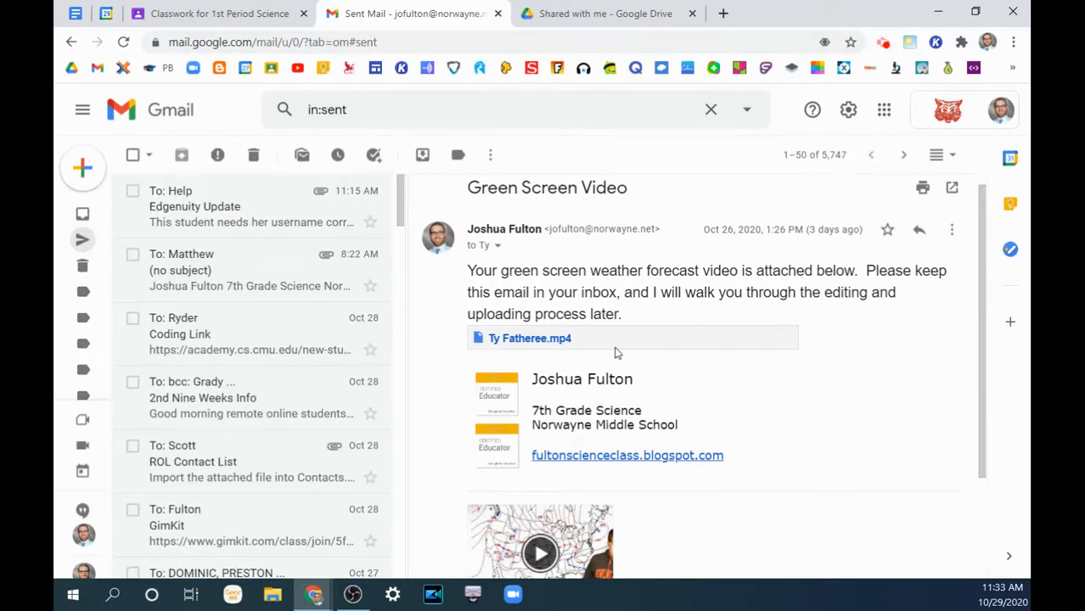
{"action": "scroll", "coordinate": [653, 356], "scroll_direction": "down", "scroll_amount": 1}
{"action": "mouse_move", "coordinate": [483, 501]}
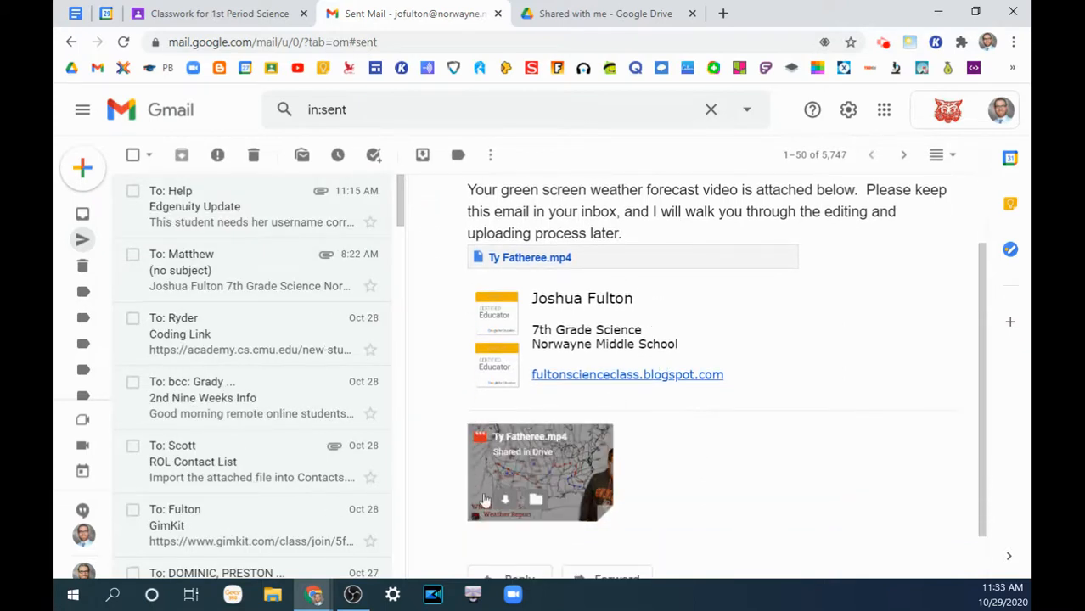
{"action": "scroll", "coordinate": [527, 488], "scroll_direction": "down", "scroll_amount": 1}
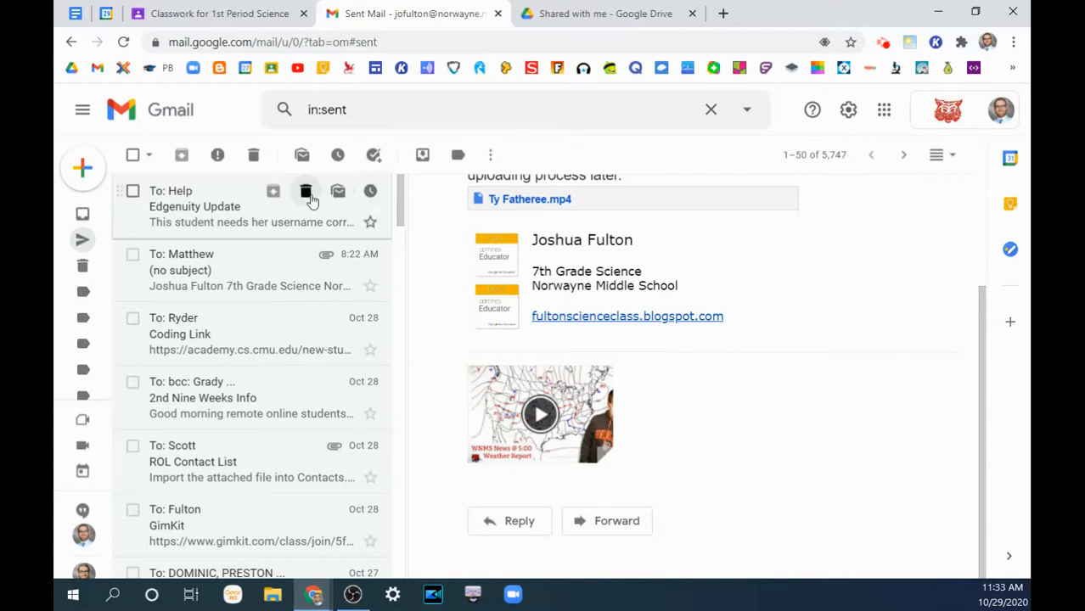
{"action": "mouse_move", "coordinate": [548, 392]}
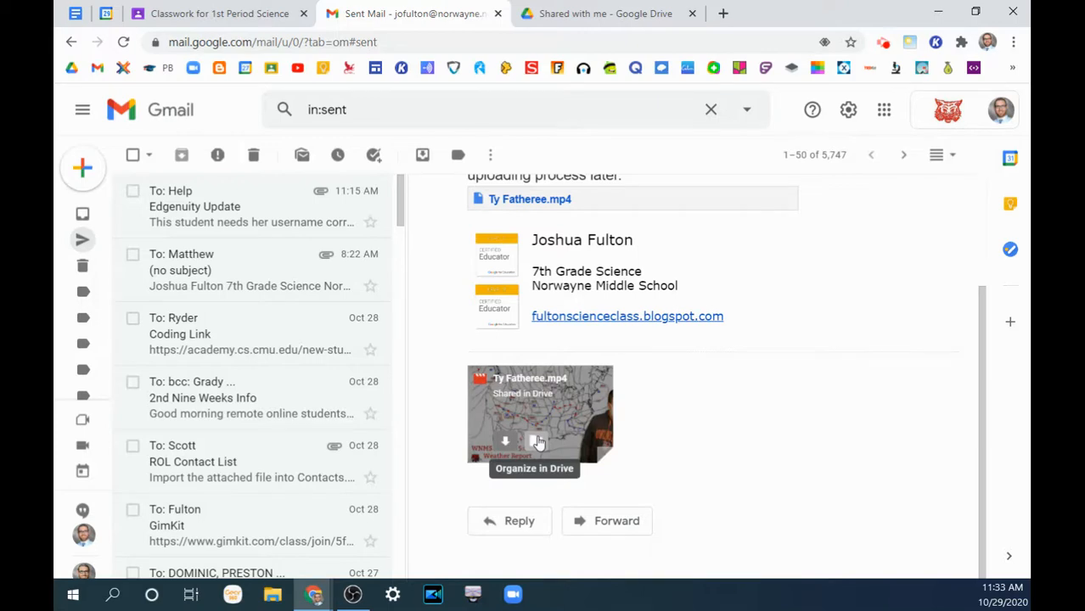
Step: Switch to Google Drive and select the 76 MB student MP4 video dated Oct 23, 2020 in My Drive
{"action": "left_click", "coordinate": [583, 13]}
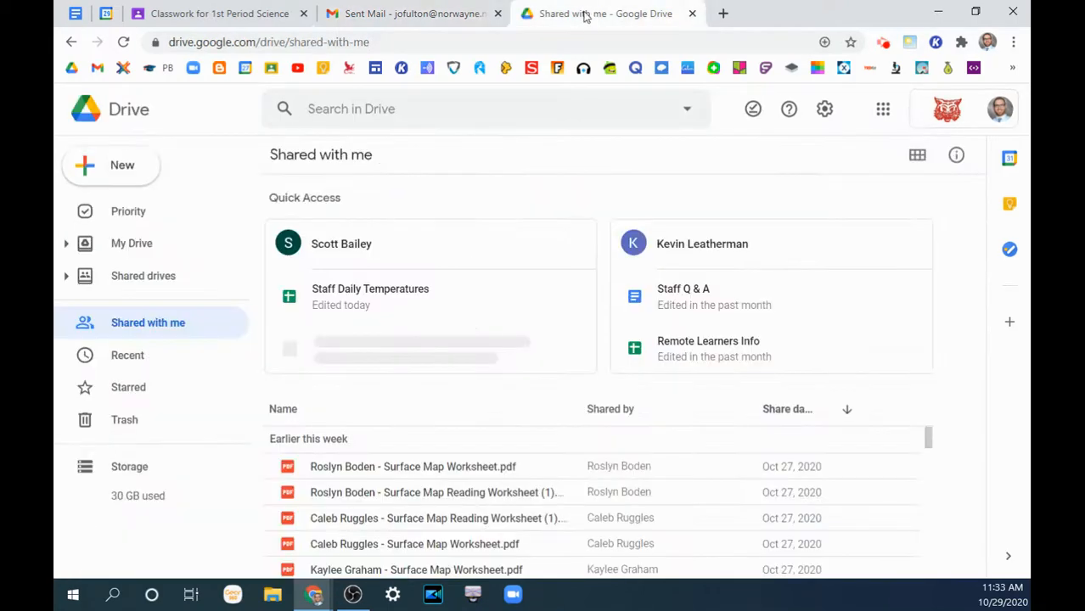
{"action": "left_click", "coordinate": [164, 248]}
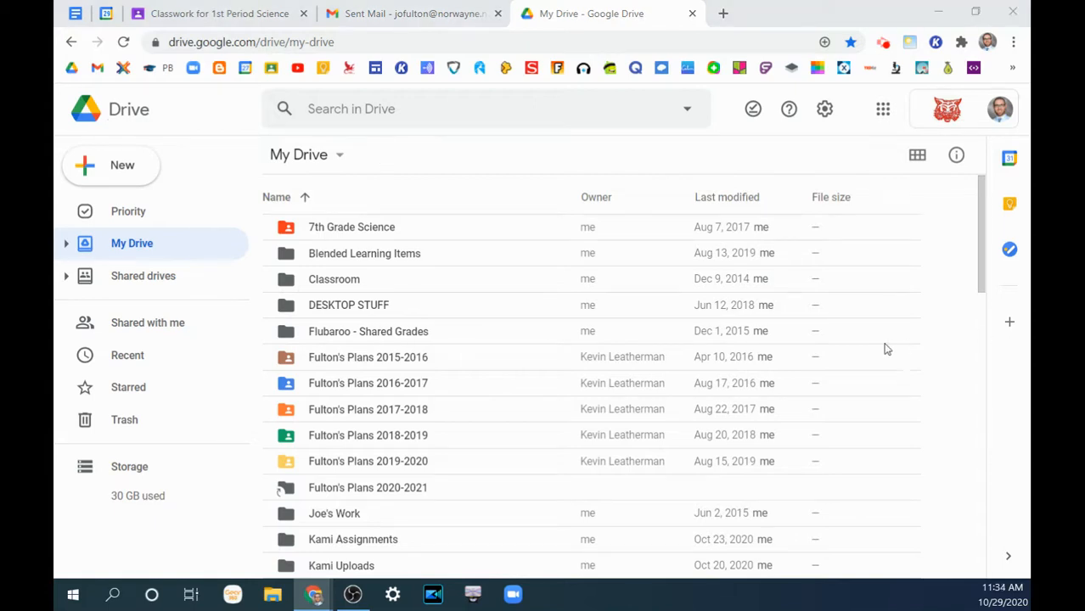
{"action": "scroll", "coordinate": [424, 336], "scroll_direction": "down", "scroll_amount": 5}
{"action": "scroll", "coordinate": [433, 326], "scroll_direction": "down", "scroll_amount": 18}
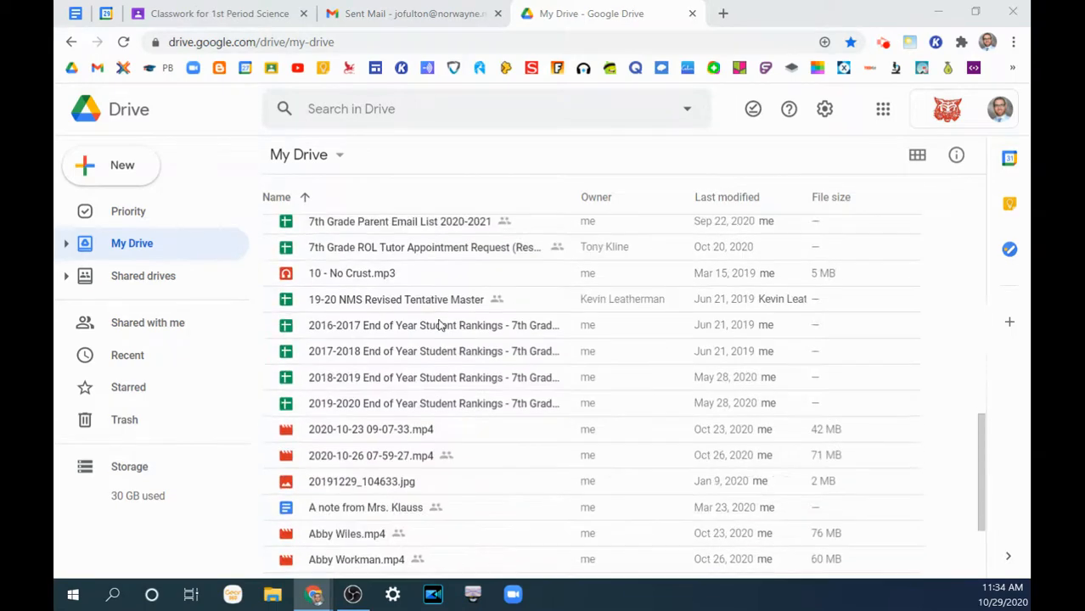
{"action": "scroll", "coordinate": [441, 321], "scroll_direction": "down", "scroll_amount": 2}
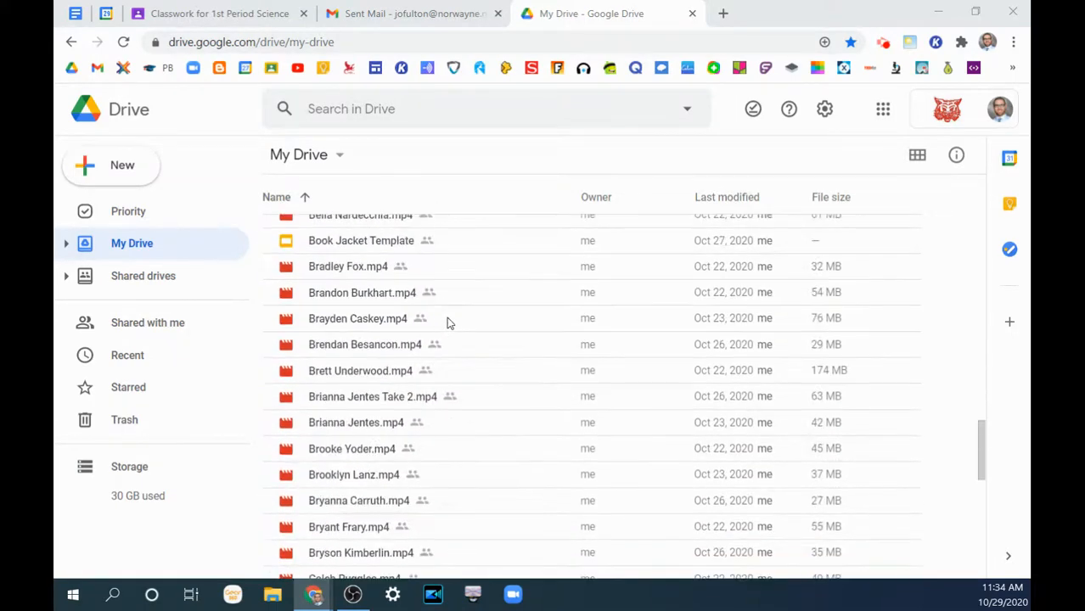
{"action": "left_click", "coordinate": [357, 321]}
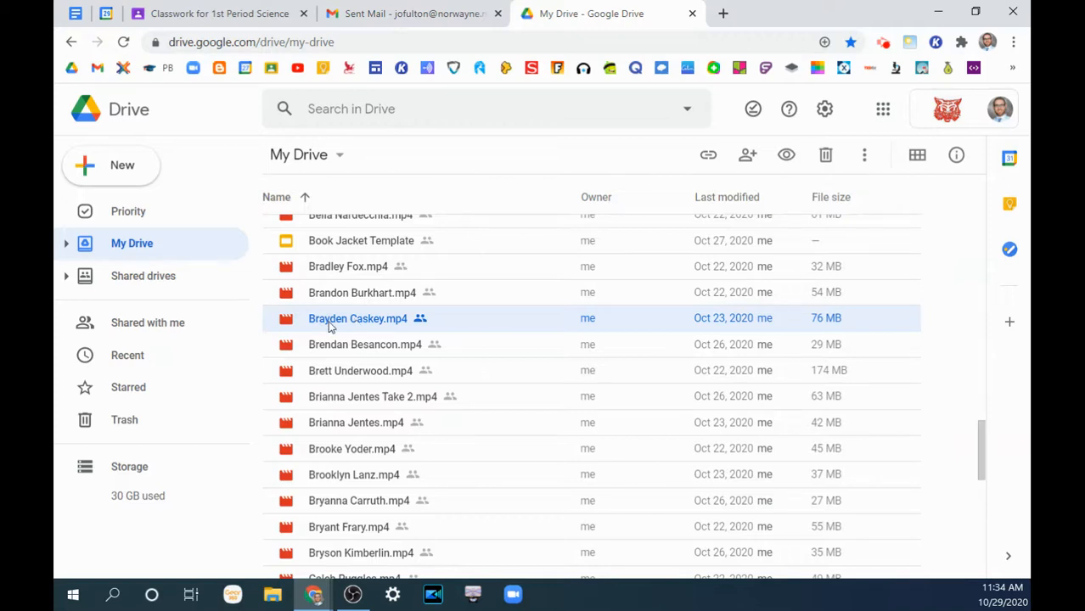
Step: Search the Google Workspace Marketplace for Screencastify Video Editor, view its app page and close the marketplace
{"action": "right_click", "coordinate": [331, 327]}
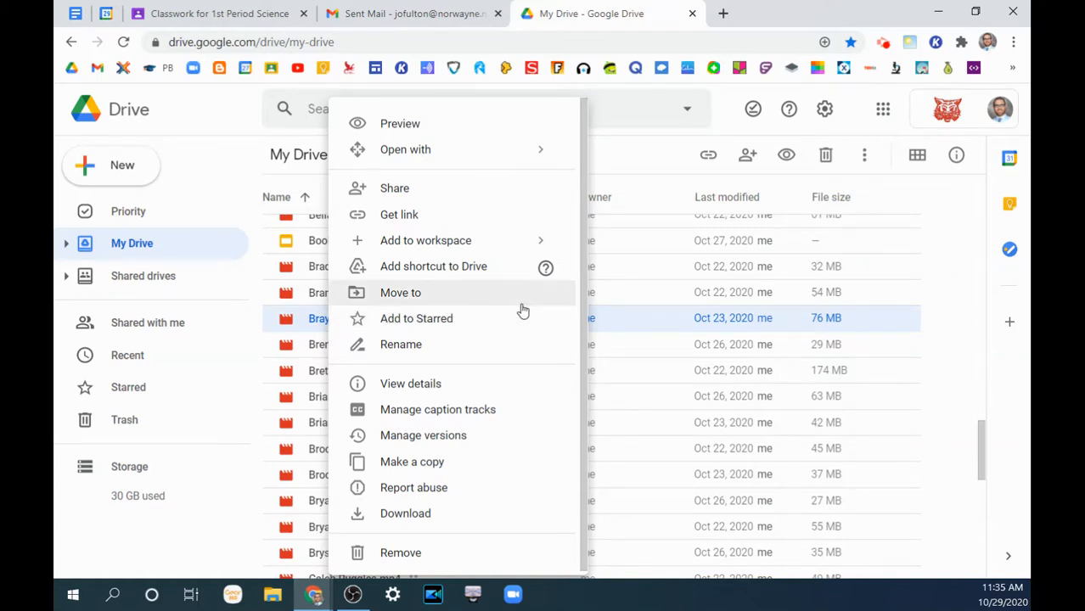
{"action": "mouse_move", "coordinate": [502, 158]}
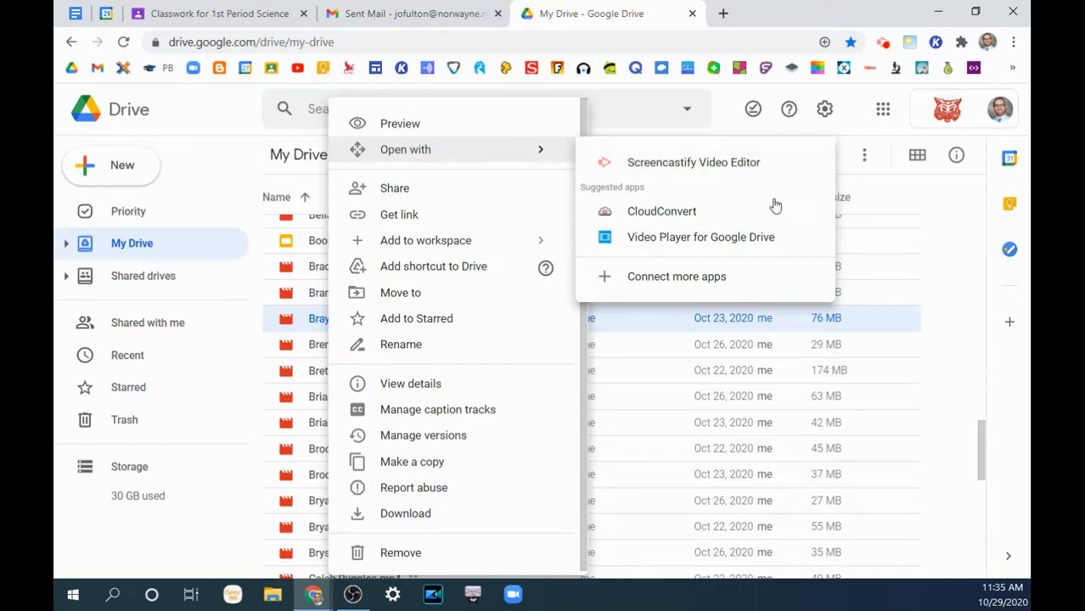
{"action": "left_click", "coordinate": [771, 279]}
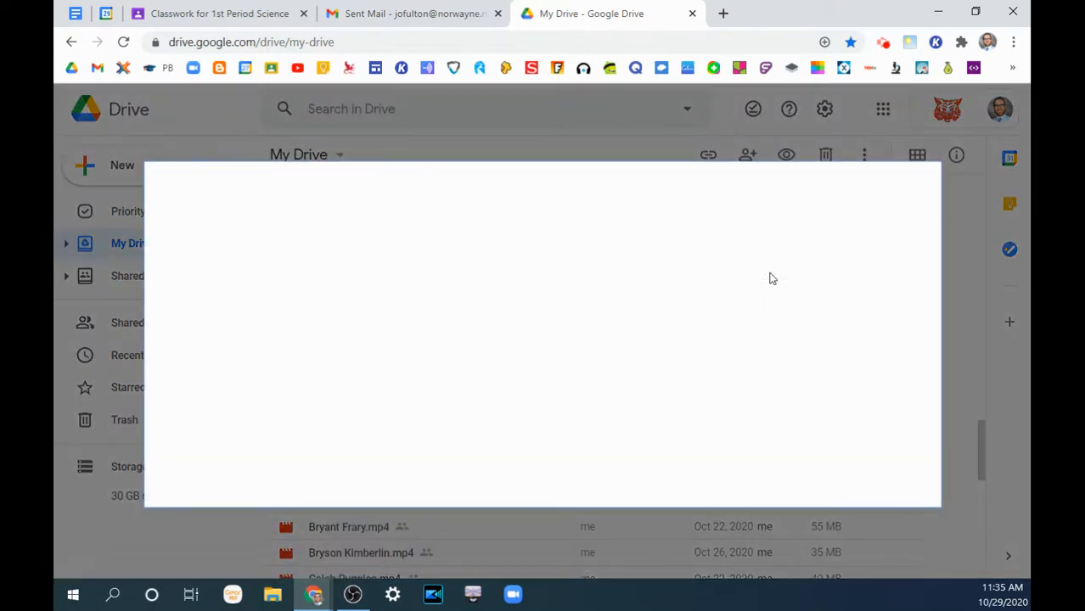
{"action": "left_click", "coordinate": [672, 186]}
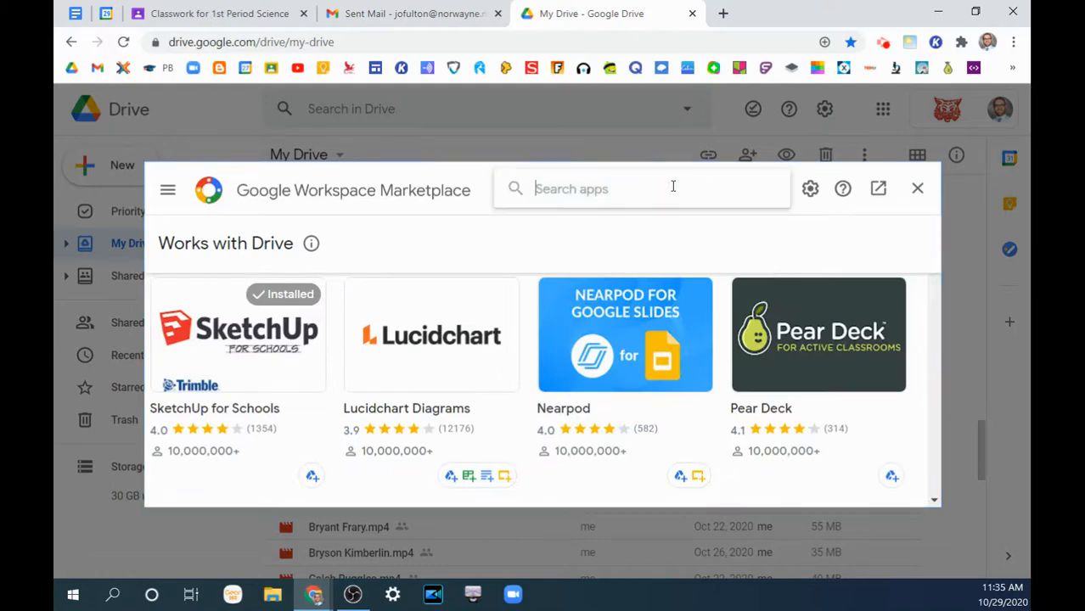
{"action": "type", "text": "screen"}
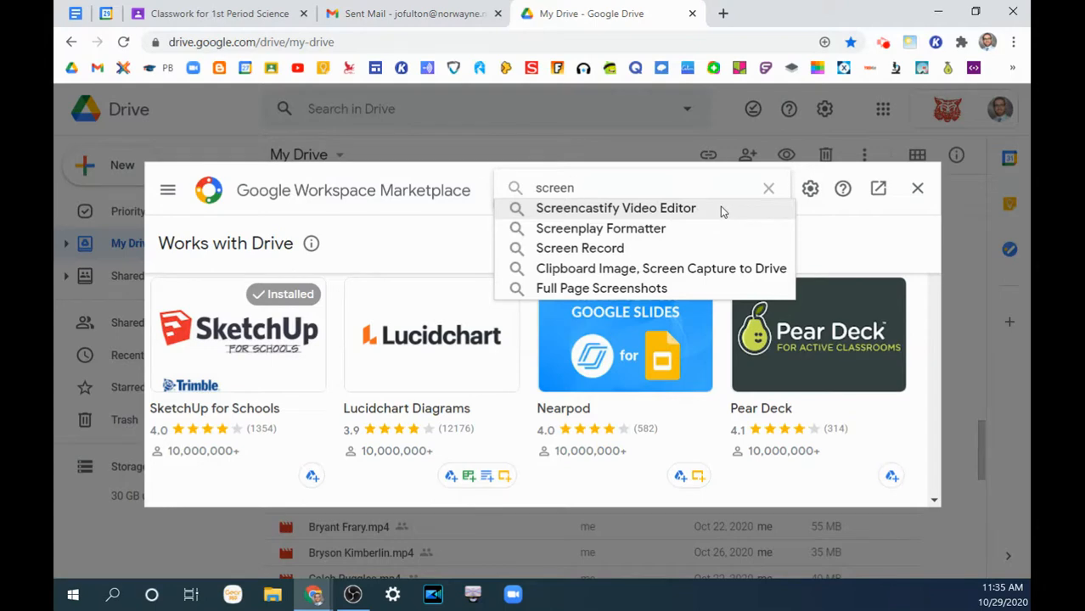
{"action": "left_click", "coordinate": [720, 208]}
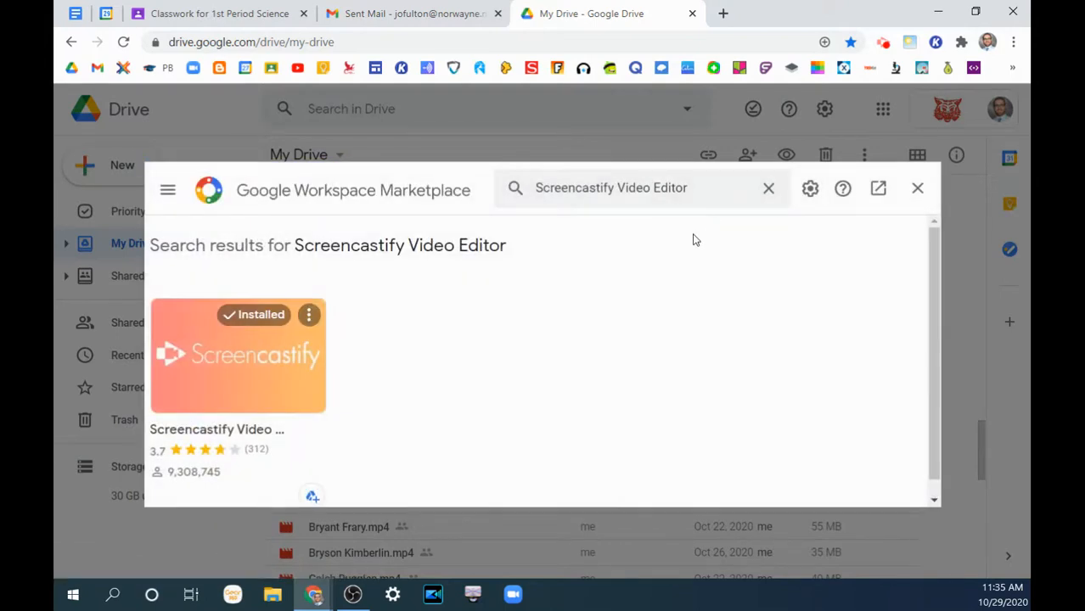
{"action": "left_click", "coordinate": [260, 370]}
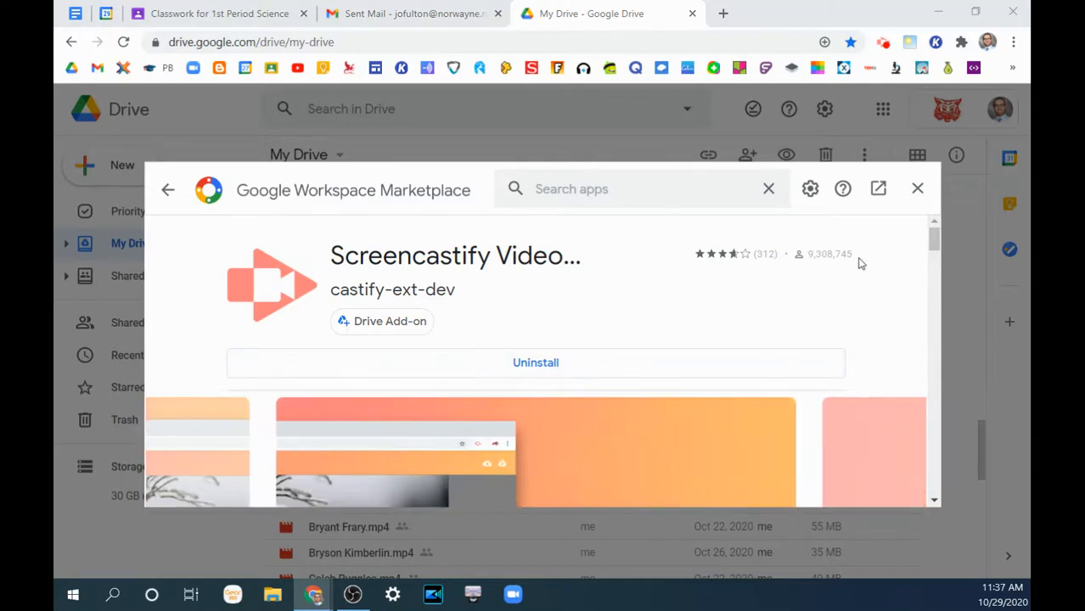
{"action": "left_click", "coordinate": [915, 190]}
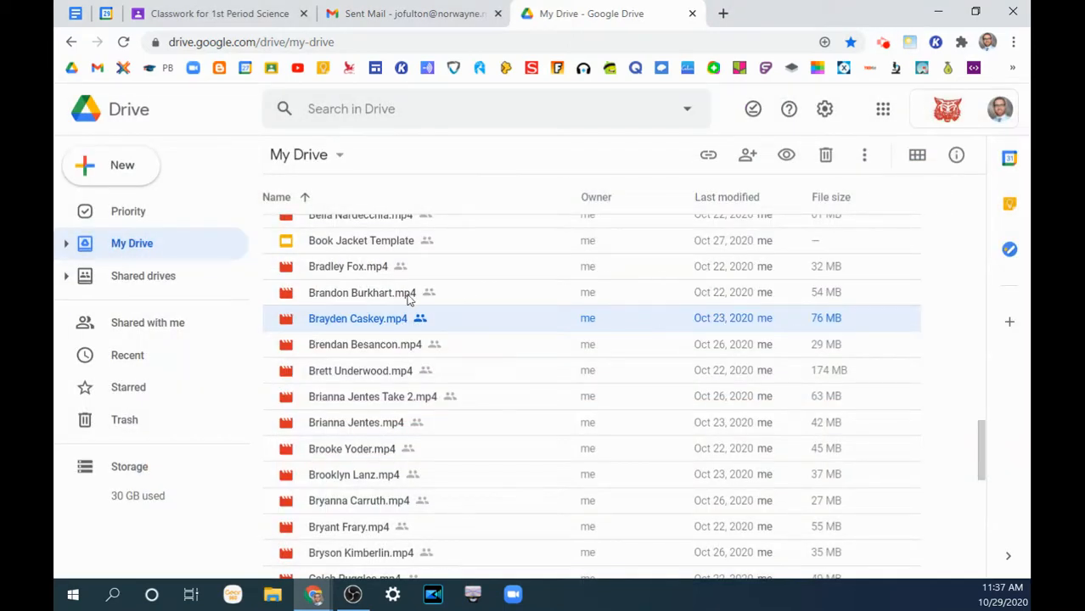
Step: Open the selected 76 MB student video from Drive with Screencastify Video Editor
{"action": "right_click", "coordinate": [342, 320]}
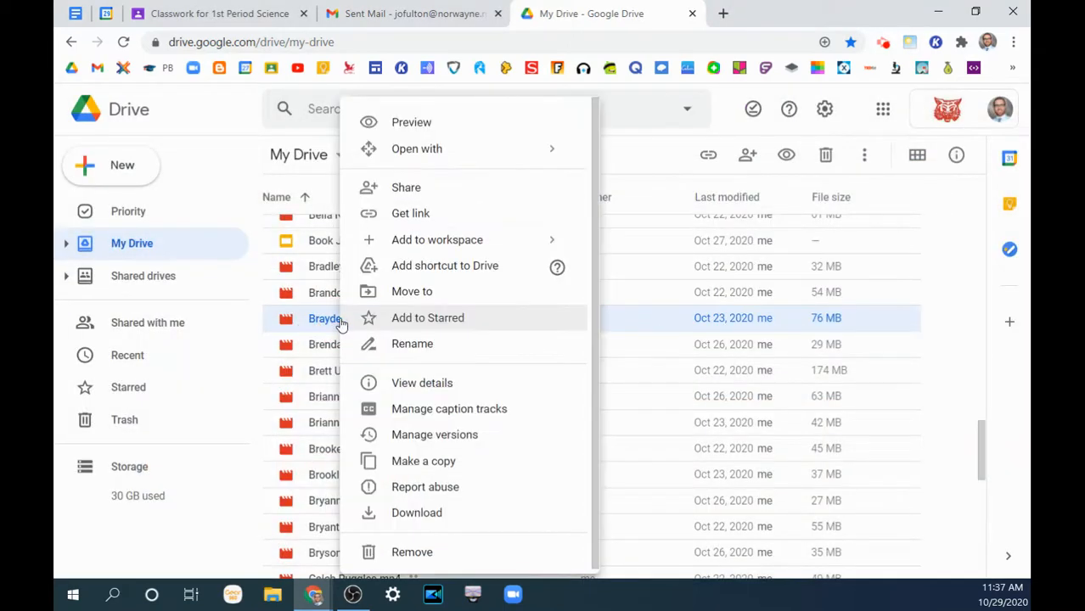
{"action": "mouse_move", "coordinate": [448, 151]}
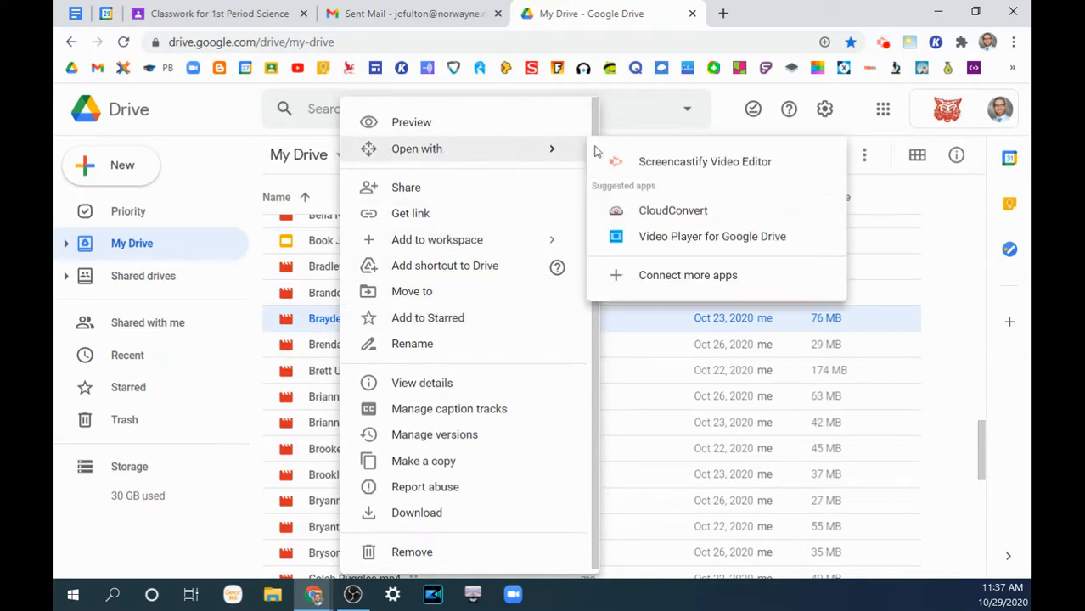
{"action": "left_click", "coordinate": [769, 166]}
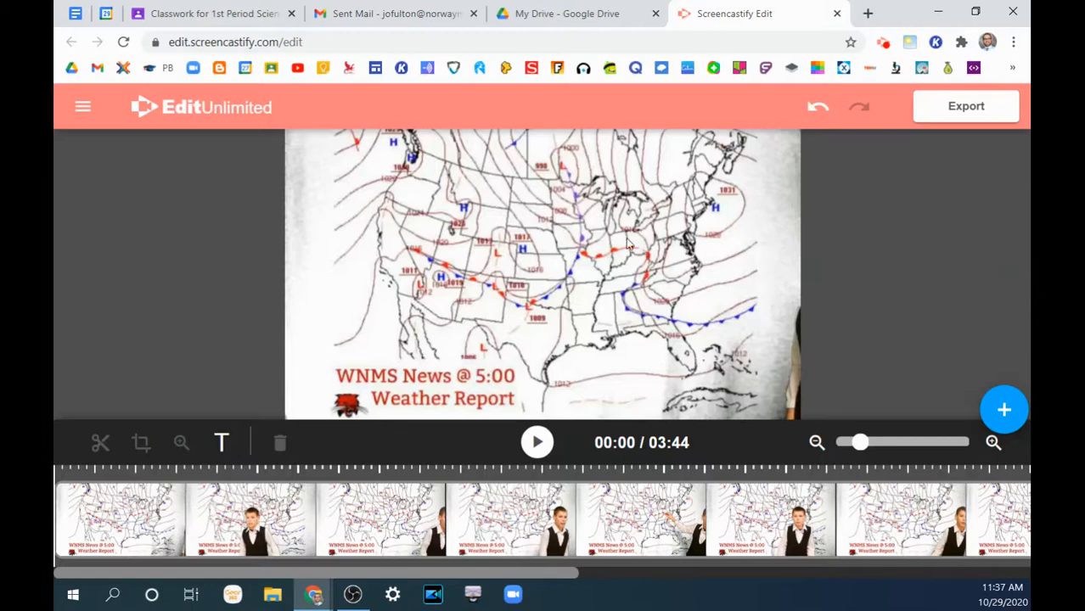
Step: Preview the opening second of the weather report video and check its frames at 00:55 and 01:46
{"action": "left_click", "coordinate": [533, 437]}
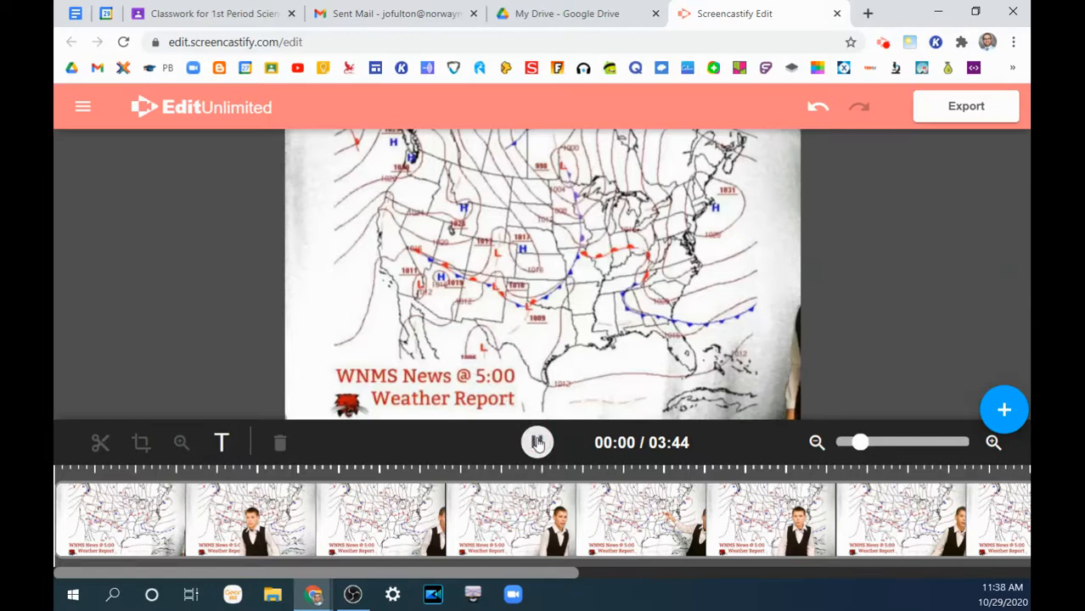
{"action": "left_click", "coordinate": [537, 443]}
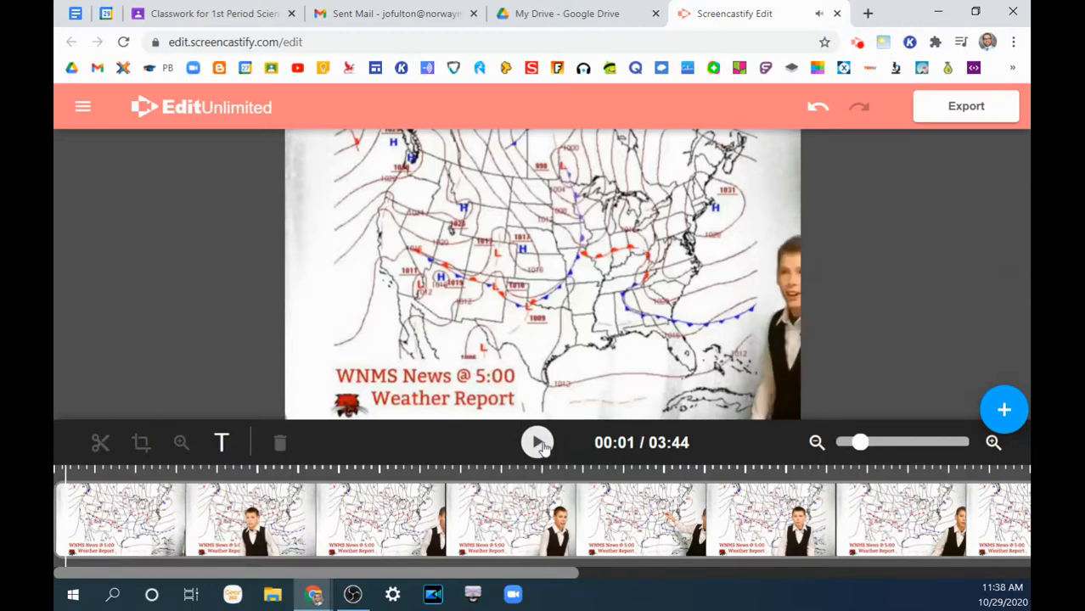
{"action": "left_click_drag", "start_coordinate": [445, 521], "coordinate": [515, 524]}
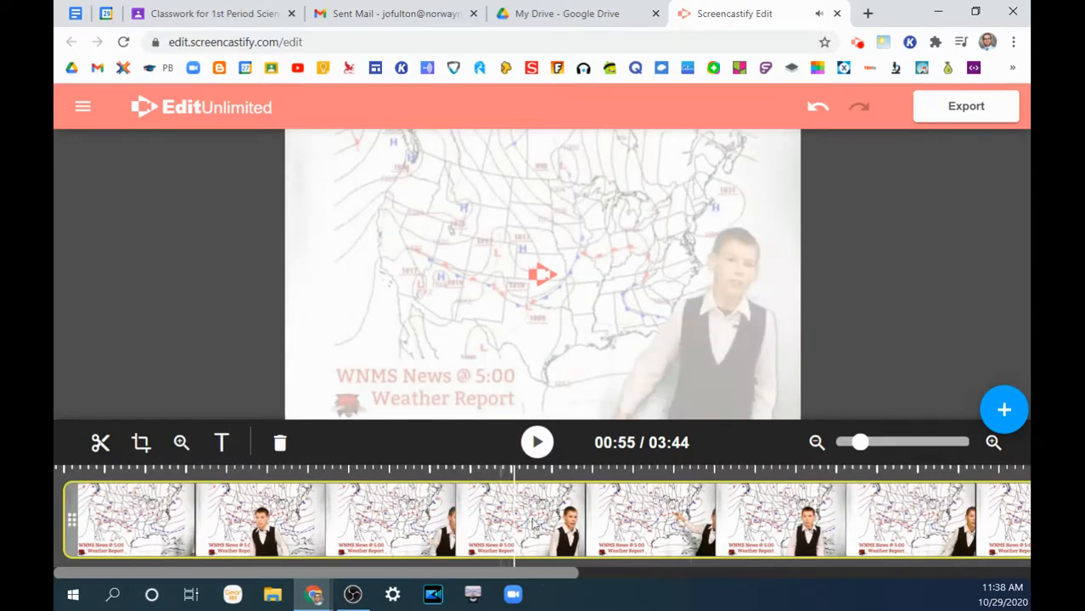
{"action": "left_click", "coordinate": [809, 518]}
{"action": "left_click", "coordinate": [934, 506]}
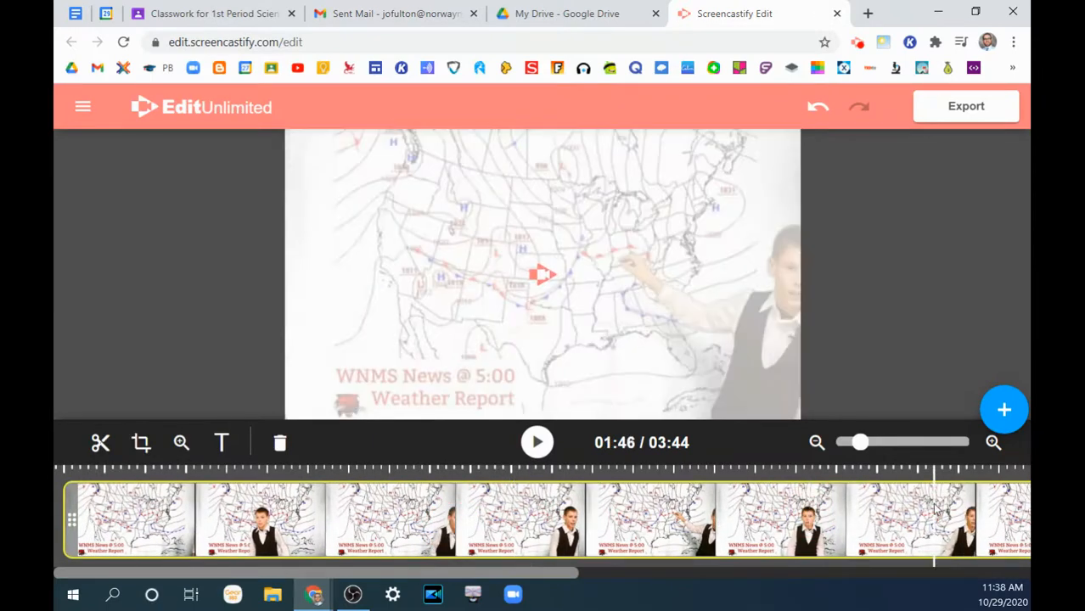
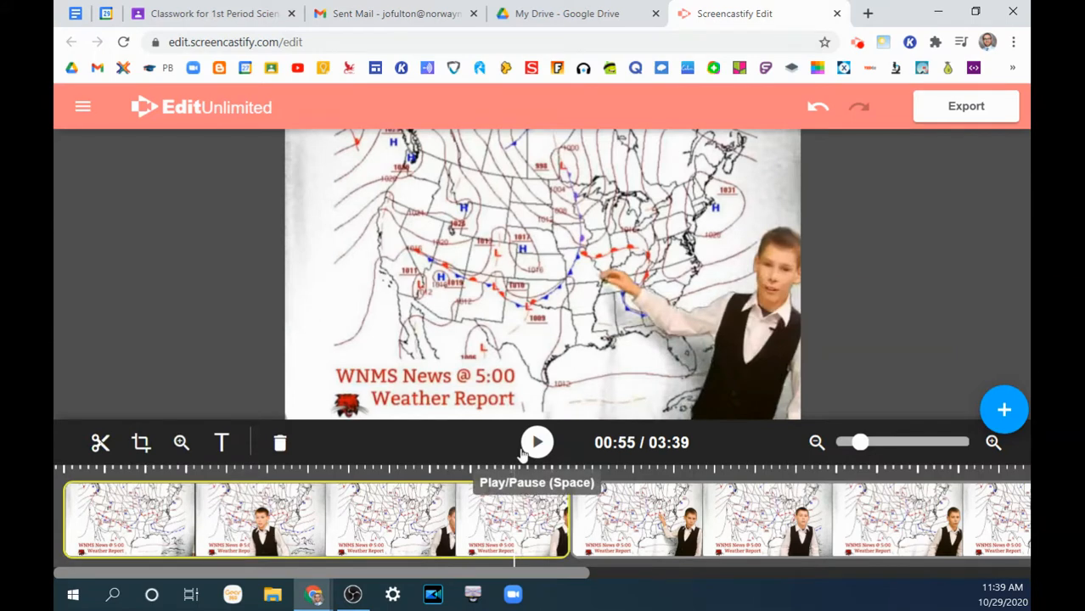
Step: Split the first clip at 00:04 and delete the short segment before the cut
{"action": "left_click", "coordinate": [521, 454]}
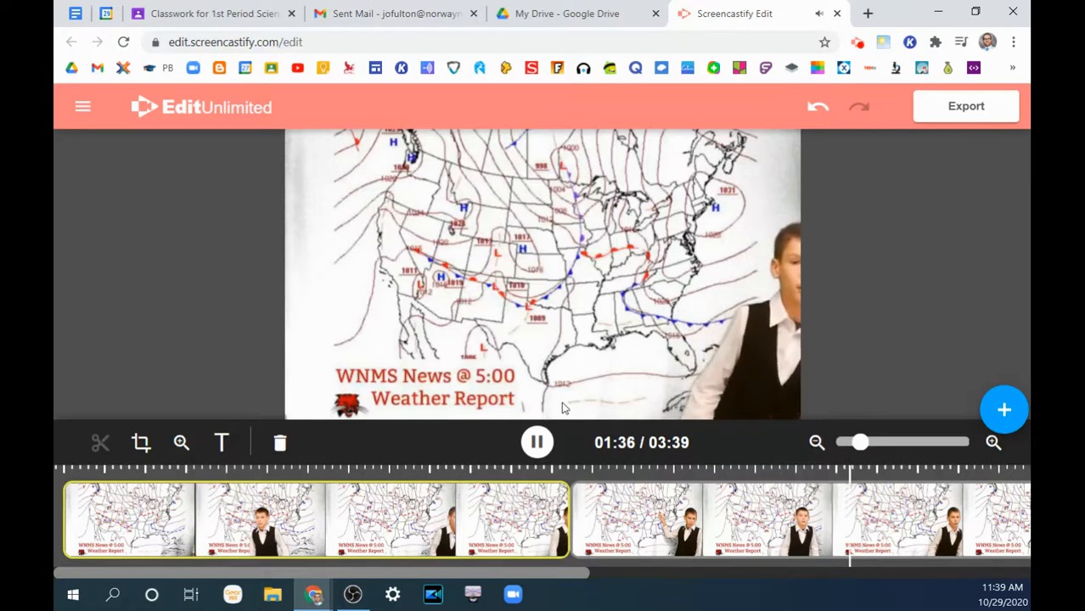
{"action": "left_click", "coordinate": [90, 515]}
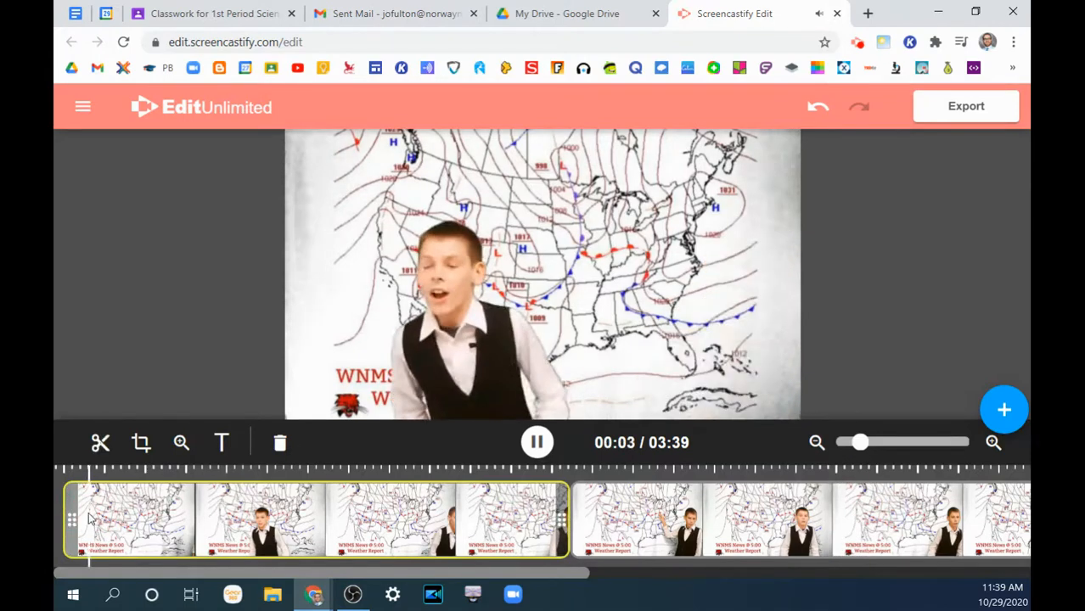
{"action": "left_click", "coordinate": [533, 450]}
{"action": "left_click", "coordinate": [103, 447]}
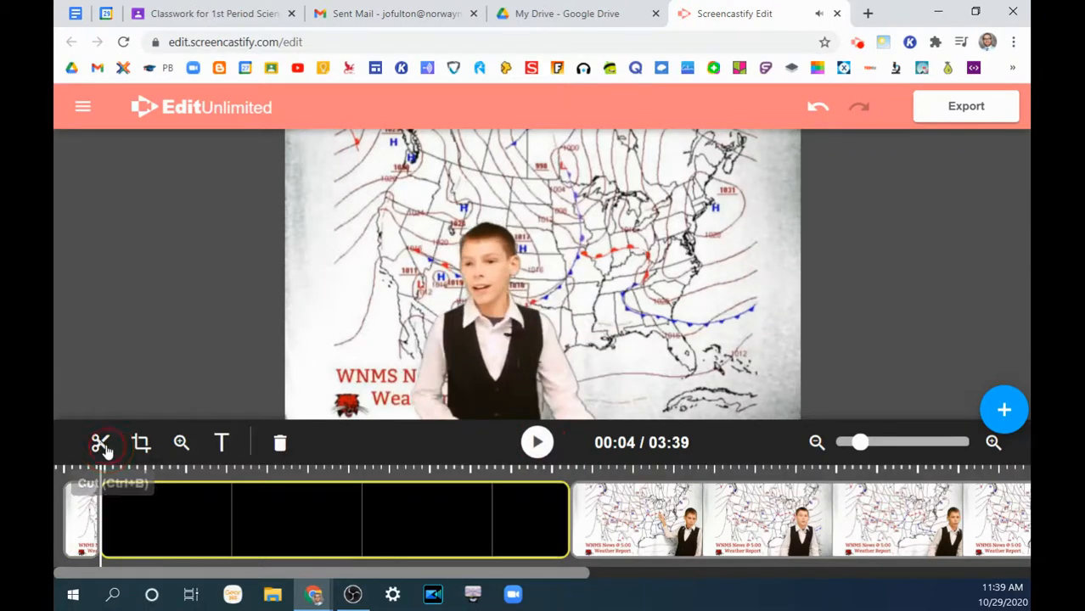
{"action": "left_click", "coordinate": [81, 515]}
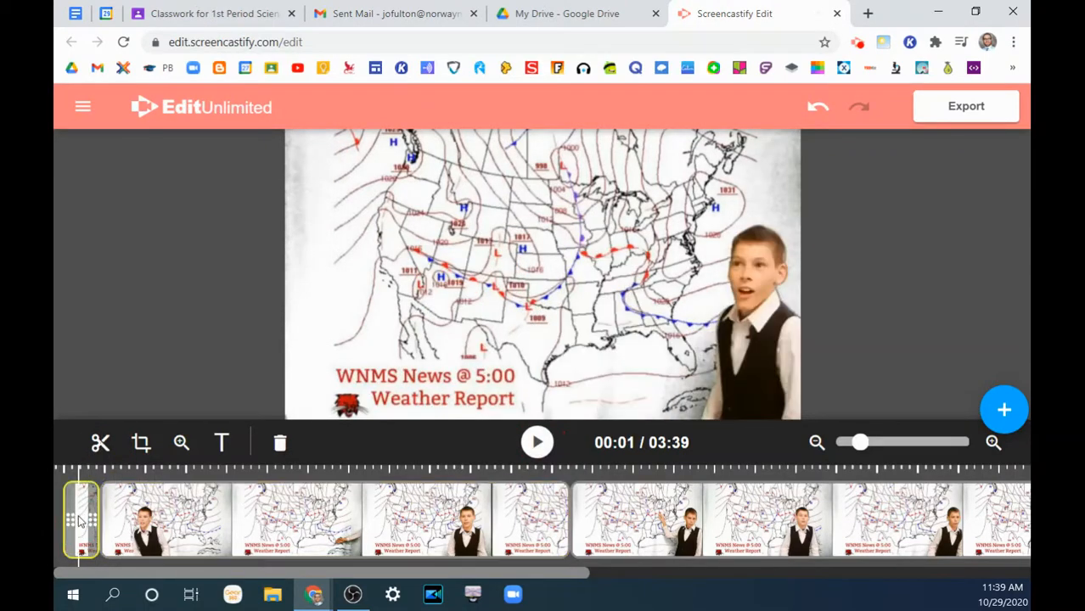
{"action": "left_click", "coordinate": [279, 442]}
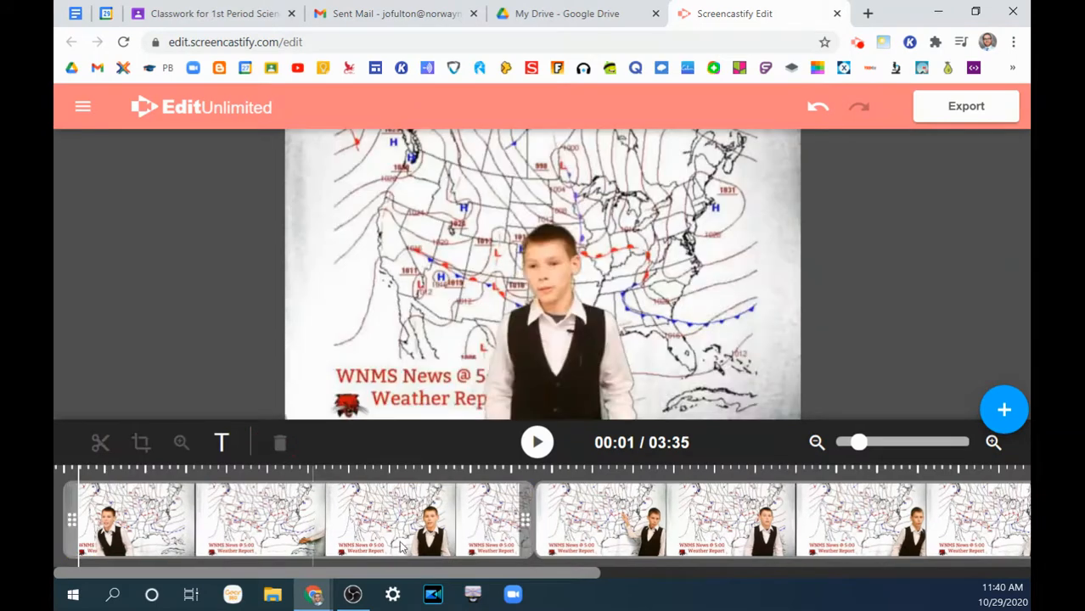
Step: Preview the video's ending, split the last clip at 03:30 and delete the short segment after the cut
{"action": "left_click_drag", "start_coordinate": [412, 571], "coordinate": [985, 573]}
{"action": "left_click", "coordinate": [1001, 563]}
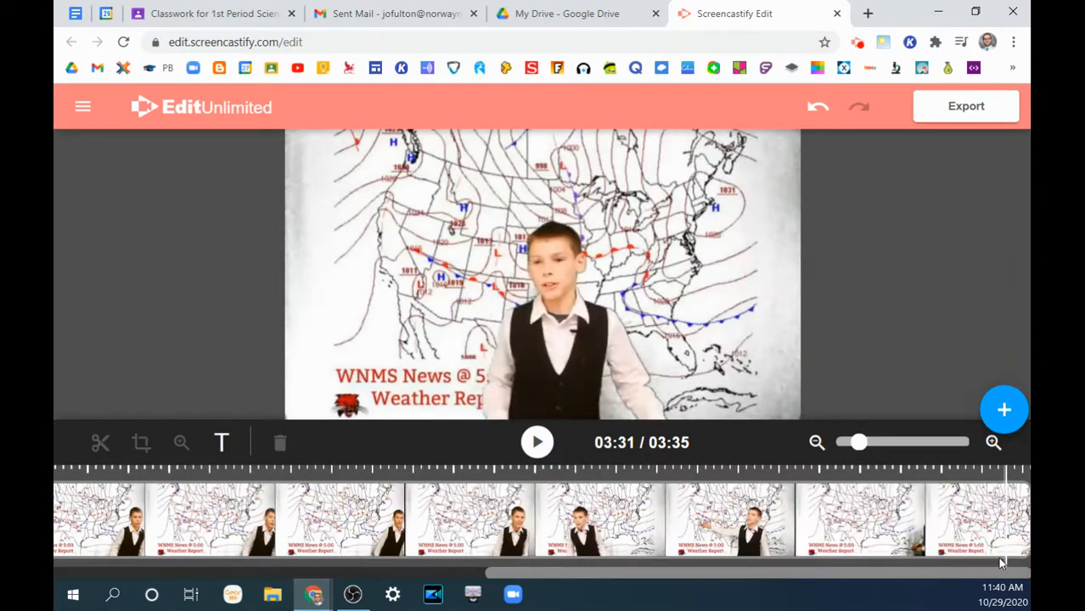
{"action": "left_click", "coordinate": [939, 531]}
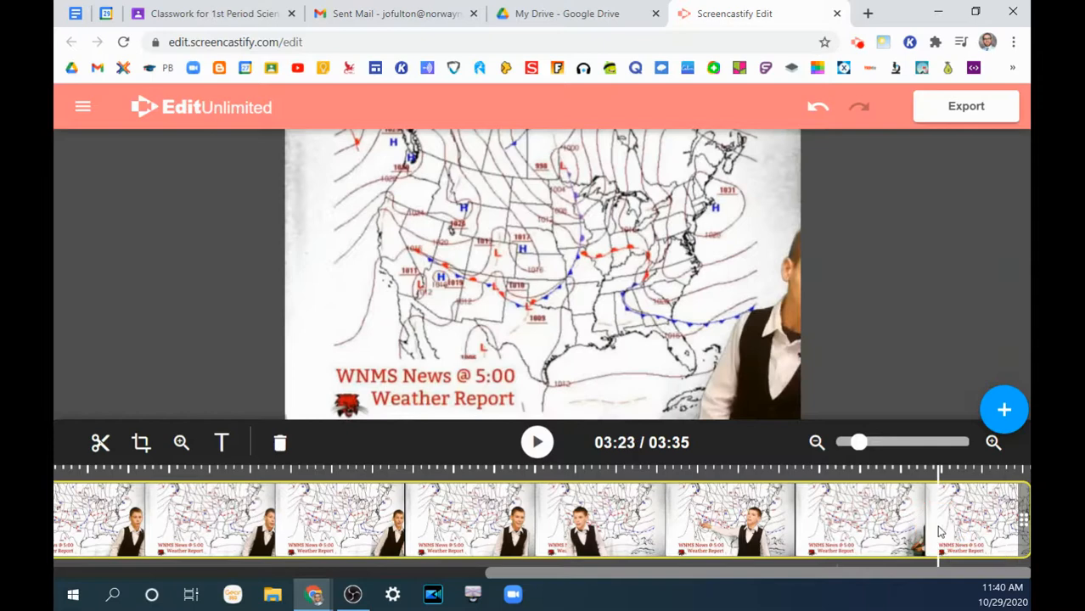
{"action": "left_click", "coordinate": [957, 521]}
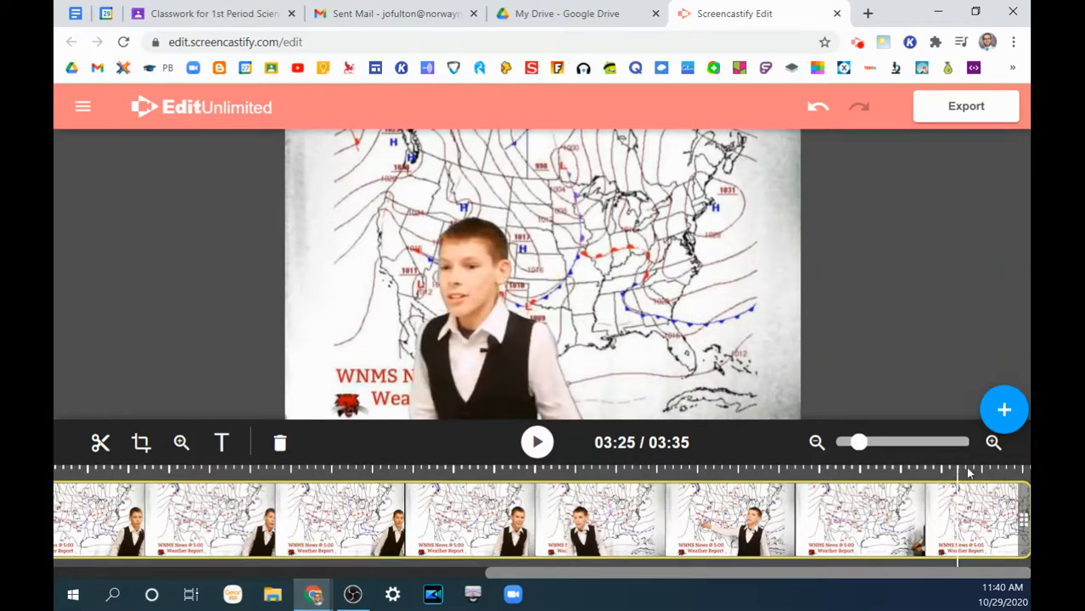
{"action": "left_click", "coordinate": [540, 444]}
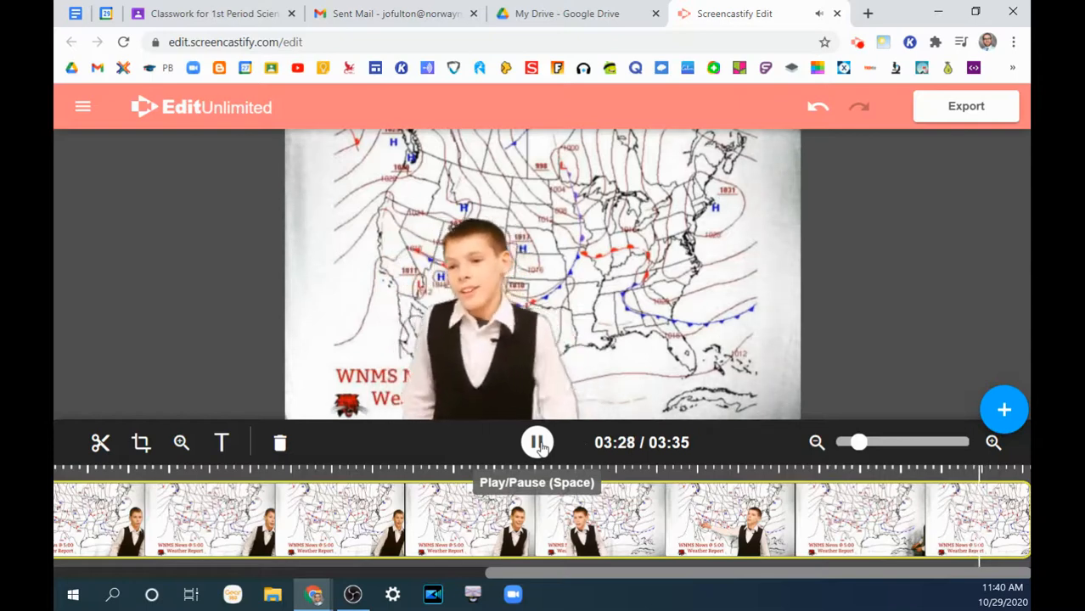
{"action": "left_click", "coordinate": [540, 443]}
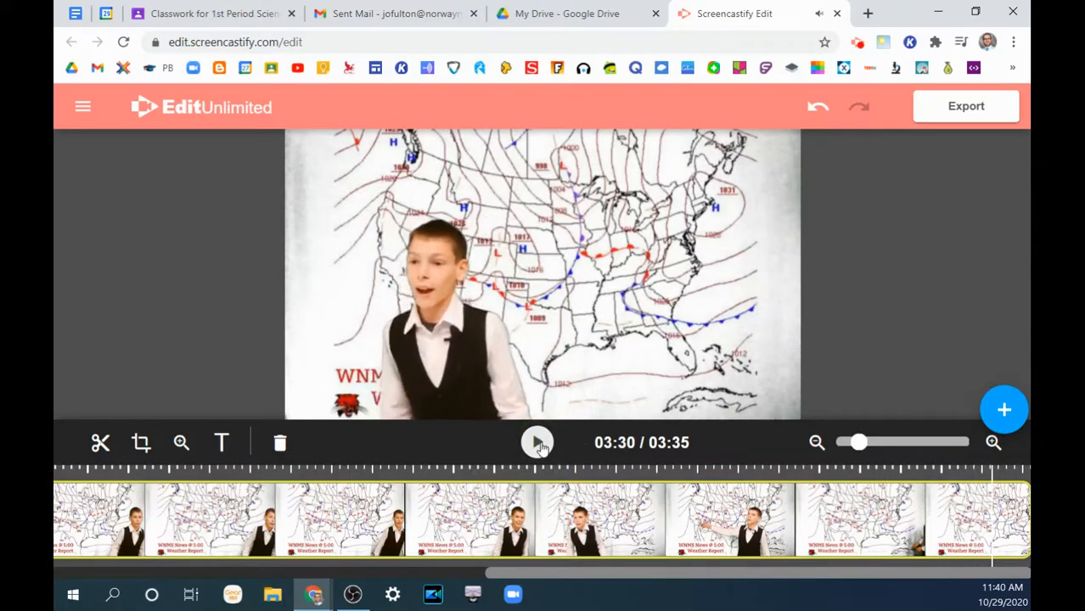
{"action": "left_click", "coordinate": [101, 442]}
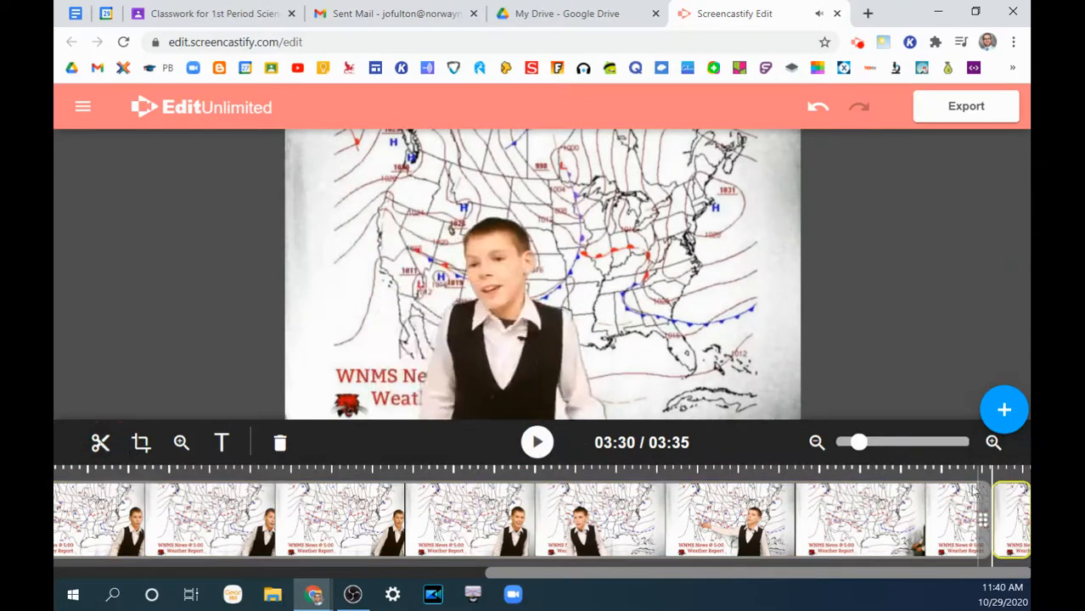
{"action": "left_click", "coordinate": [280, 442]}
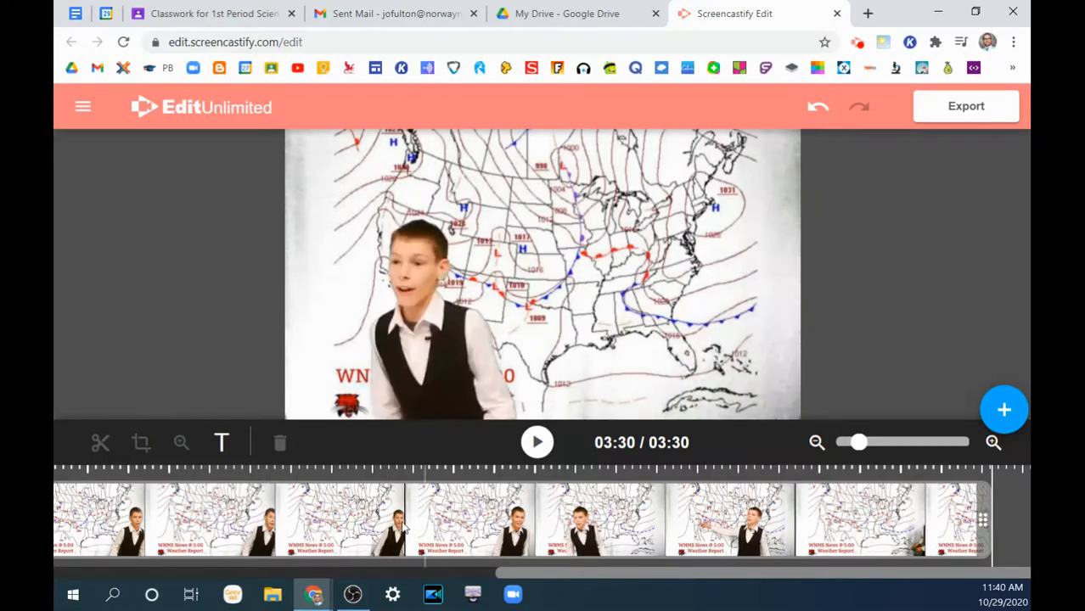
Step: Check the frames of the last clip around 02:39 and 02:37
{"action": "left_click", "coordinate": [683, 516]}
{"action": "left_click", "coordinate": [577, 515]}
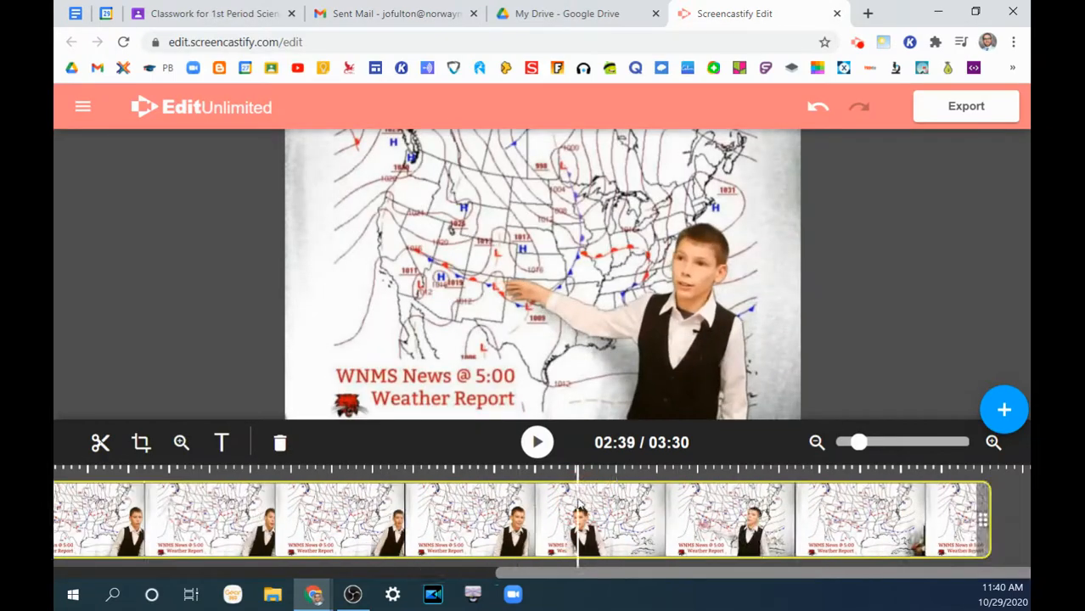
{"action": "left_click", "coordinate": [566, 517]}
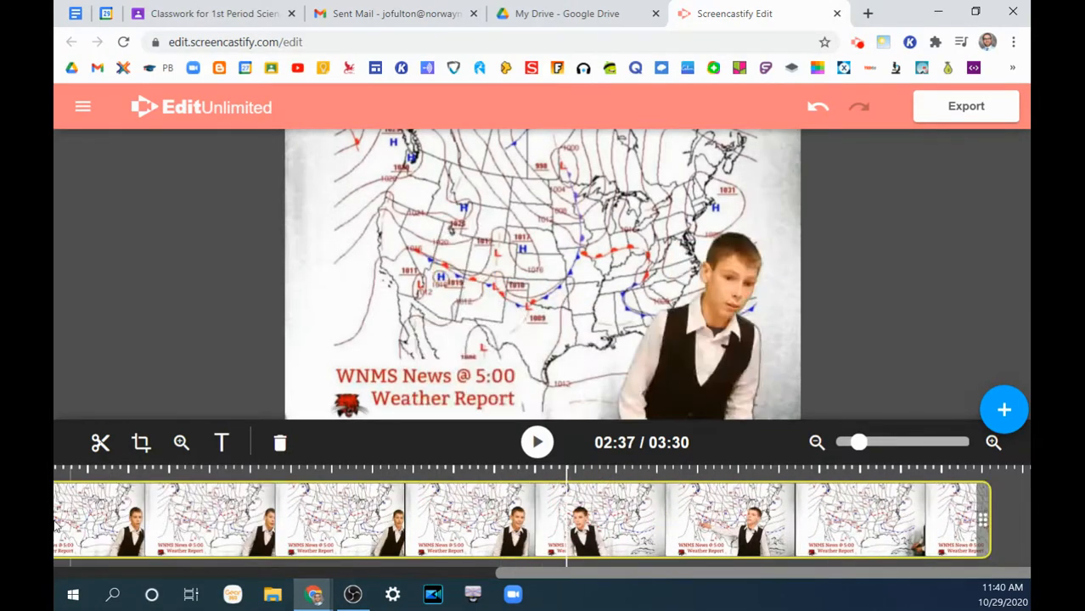
Step: Add a text overlay at 00:01 reading "Name" and "Meteorologist" on two lines, aligned to the top of the frame
{"action": "left_click_drag", "start_coordinate": [607, 577], "coordinate": [85, 582]}
{"action": "left_click", "coordinate": [118, 543]}
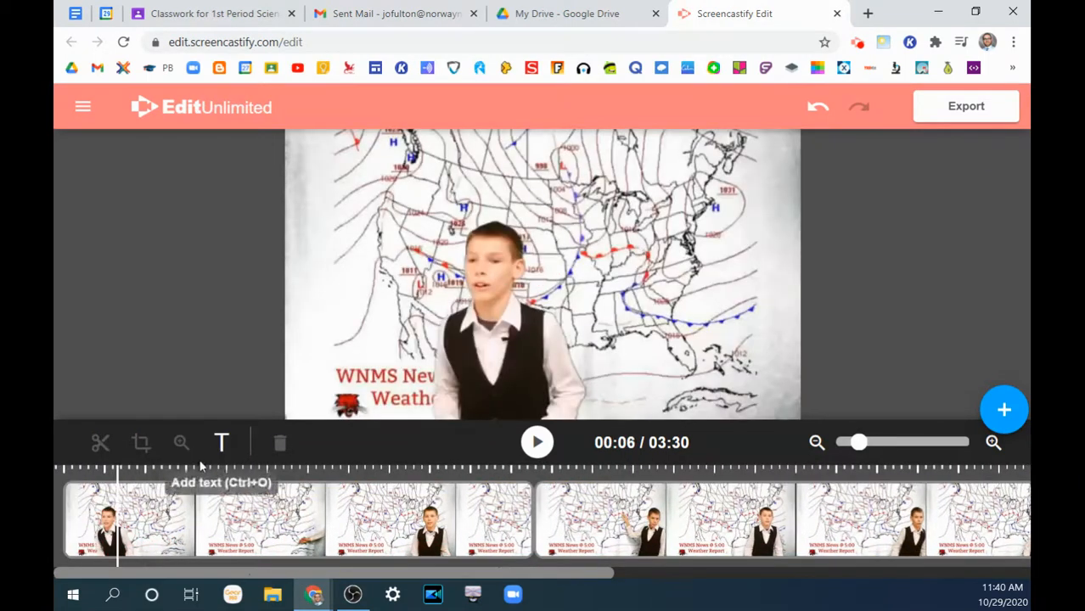
{"action": "left_click", "coordinate": [82, 509]}
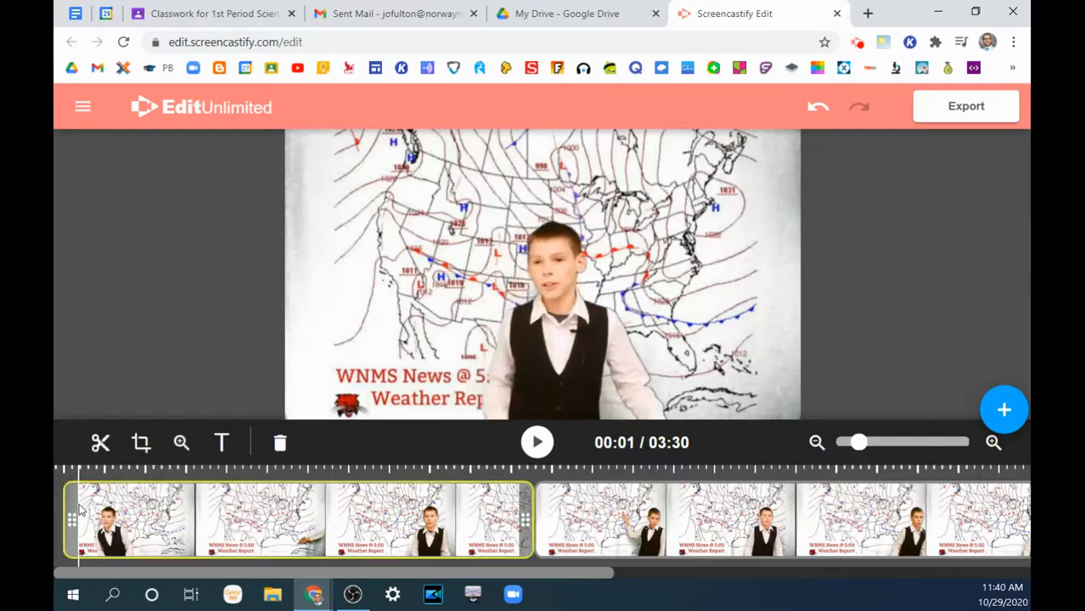
{"action": "left_click", "coordinate": [221, 443]}
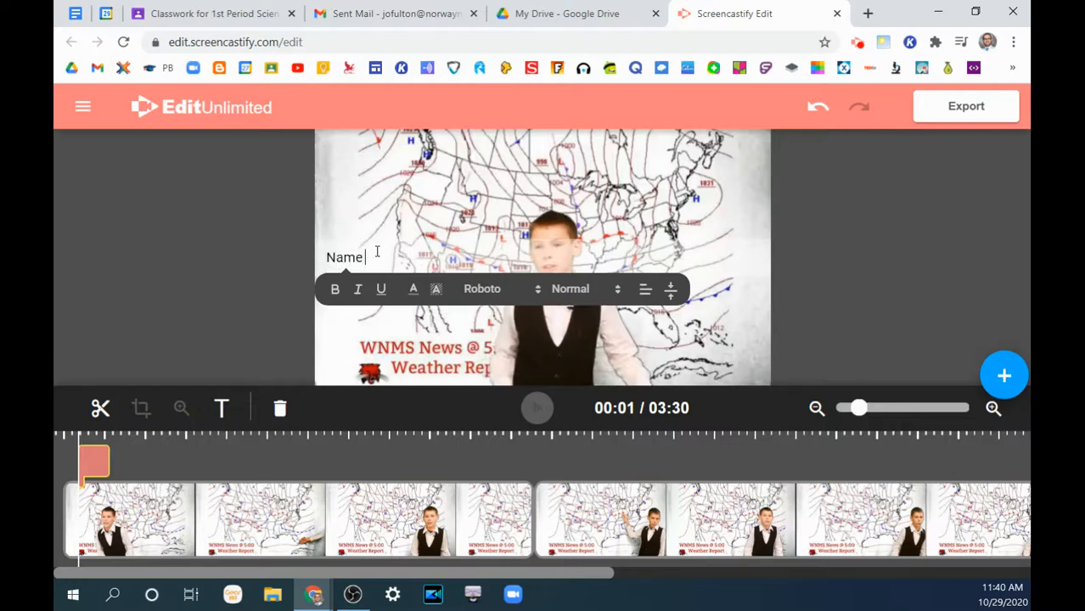
{"action": "key", "text": "Return"}
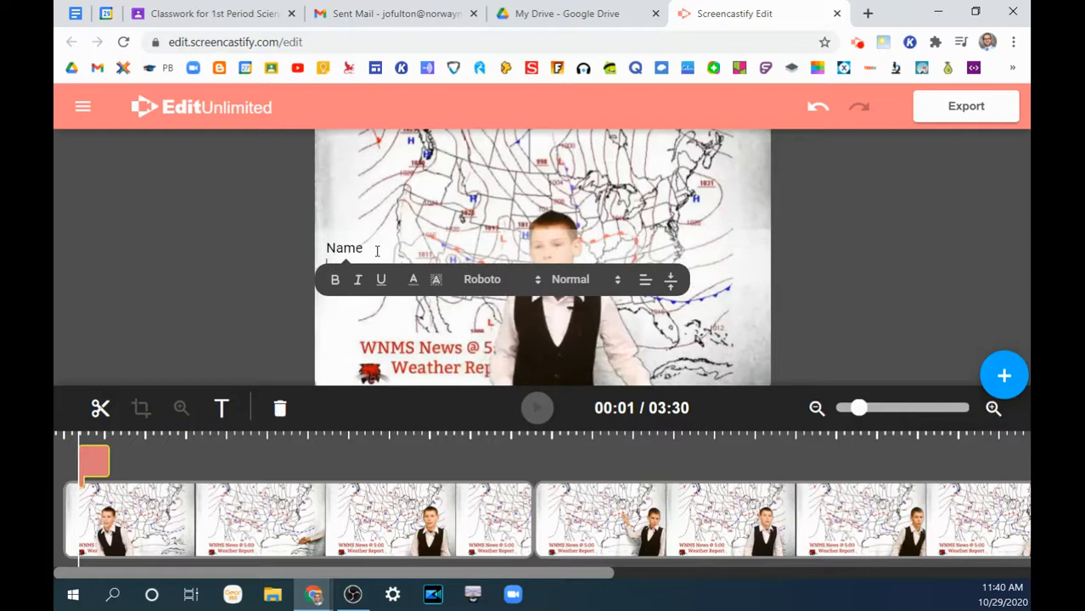
{"action": "type", "text": "Meteorologist"}
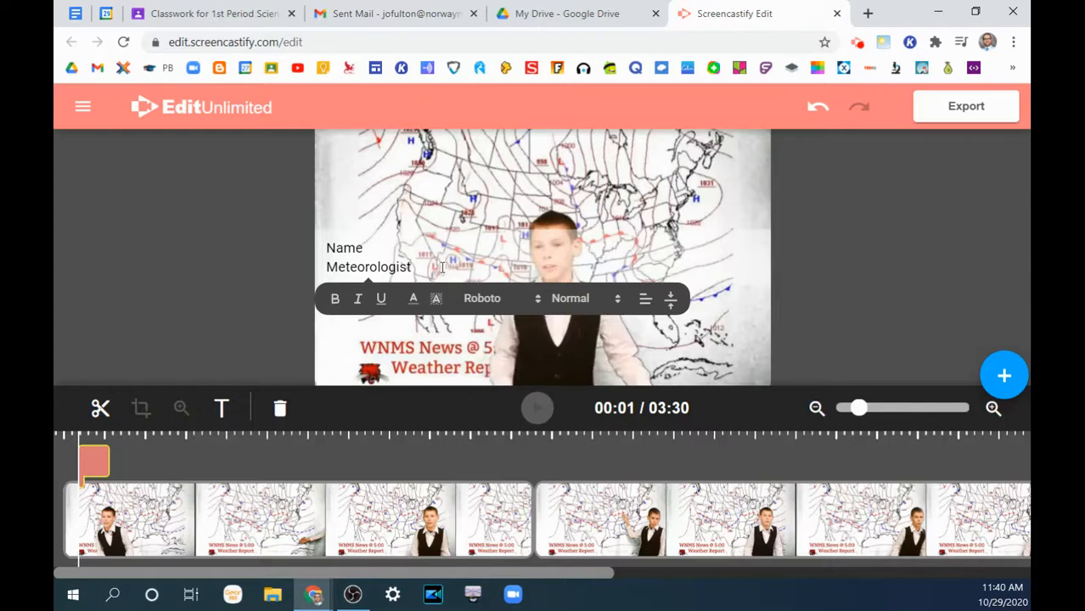
{"action": "left_click", "coordinate": [669, 299]}
{"action": "left_click", "coordinate": [666, 341]}
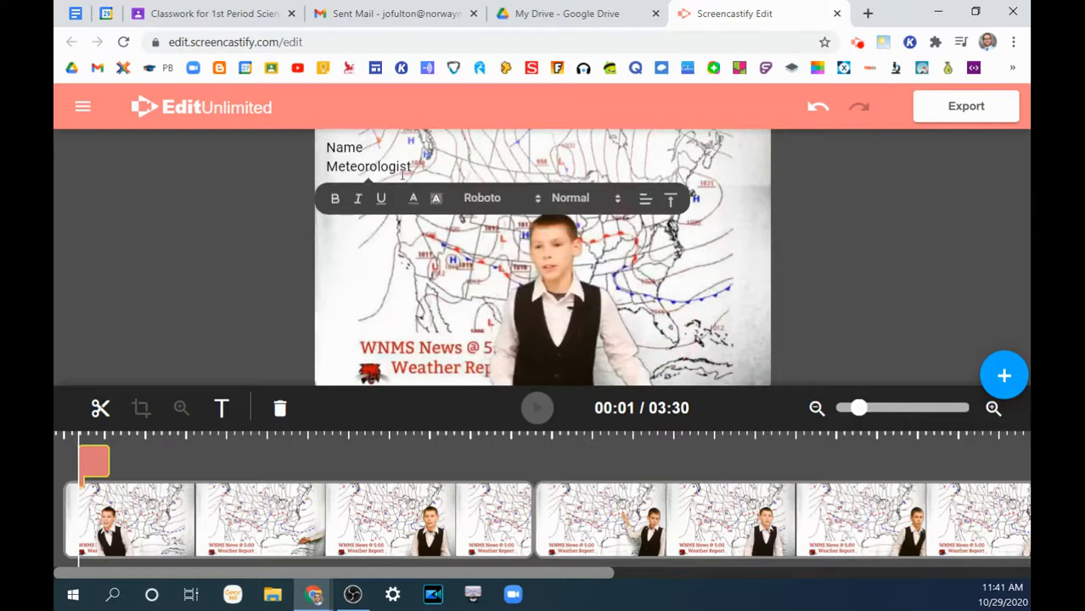
Step: Format both lines of the text overlay in Chonburi, size Large, bold and dark green
{"action": "left_click_drag", "start_coordinate": [418, 166], "coordinate": [328, 148]}
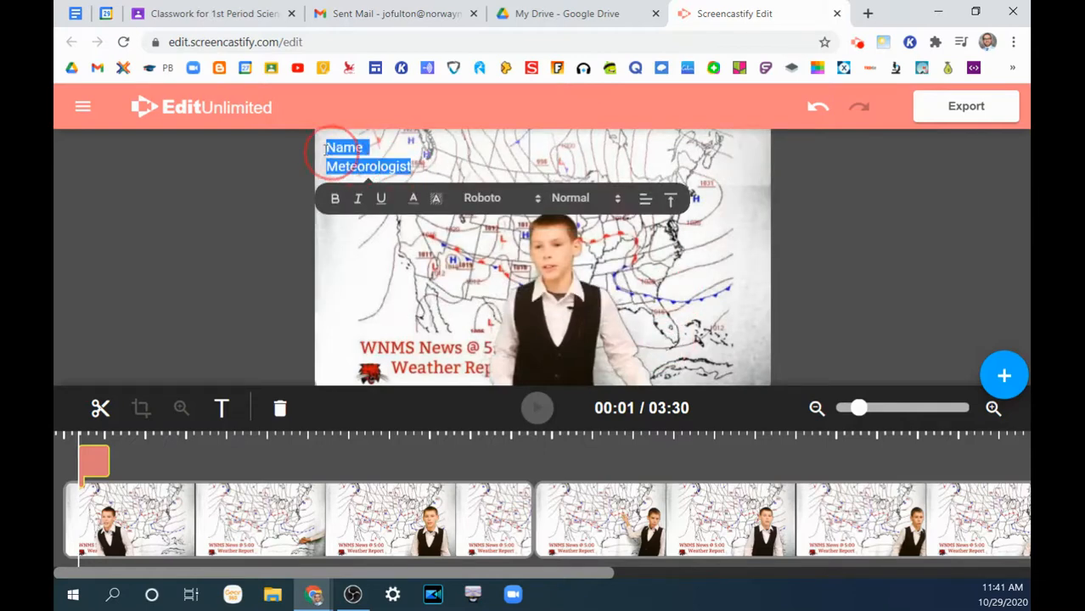
{"action": "left_click", "coordinate": [519, 209]}
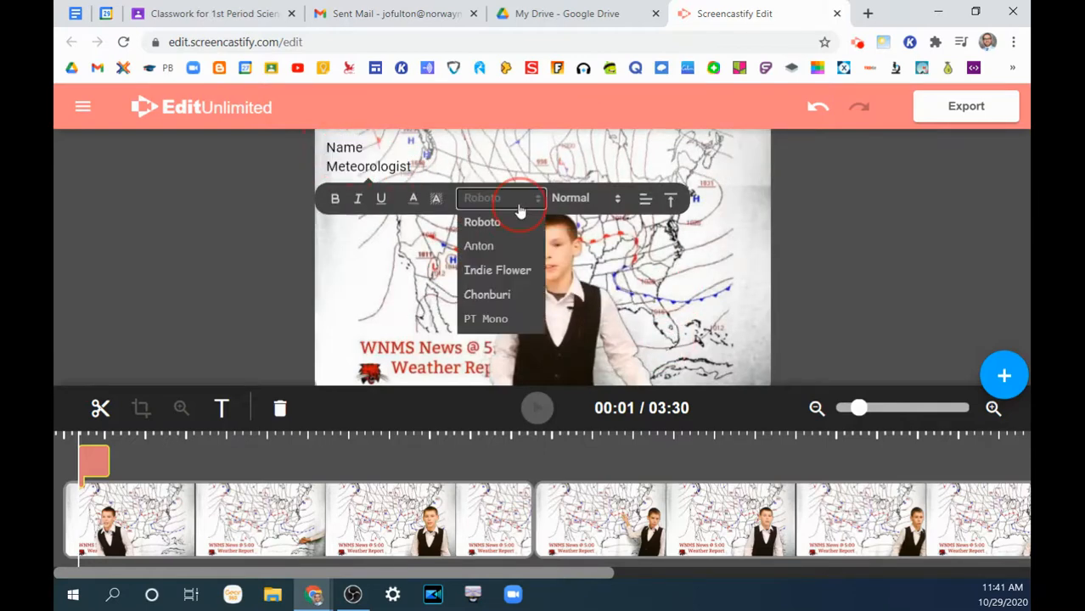
{"action": "left_click", "coordinate": [506, 296]}
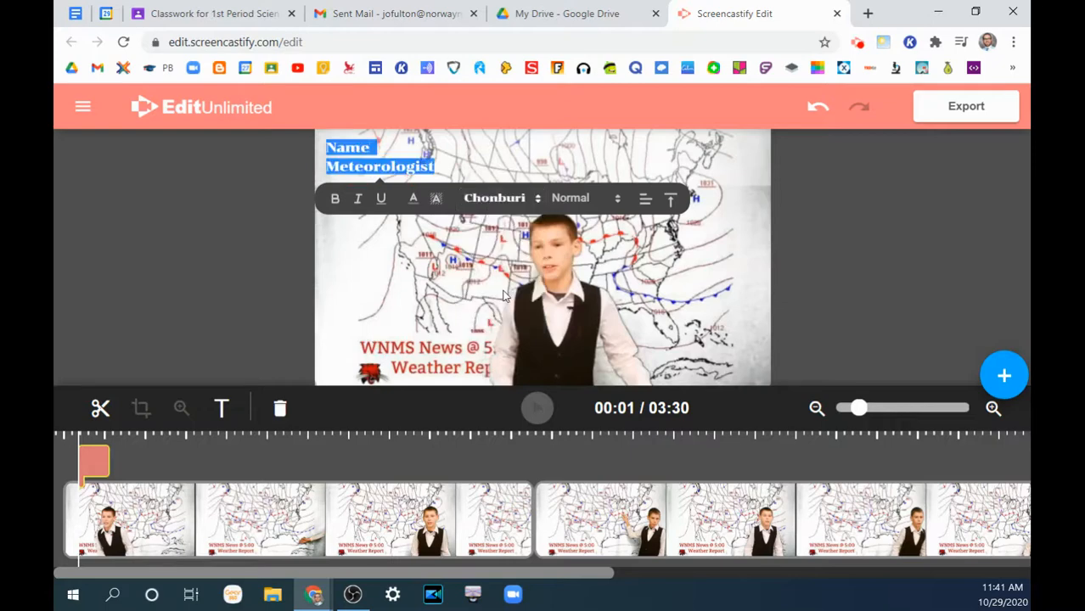
{"action": "left_click", "coordinate": [609, 202]}
{"action": "left_click", "coordinate": [572, 271]}
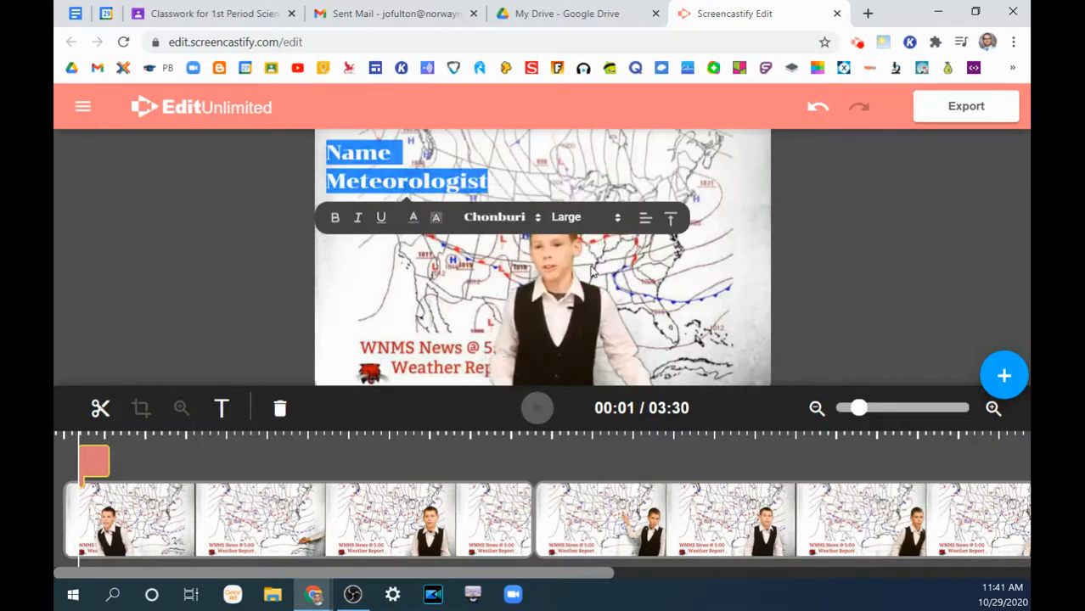
{"action": "left_click", "coordinate": [335, 219]}
{"action": "left_click", "coordinate": [413, 218]}
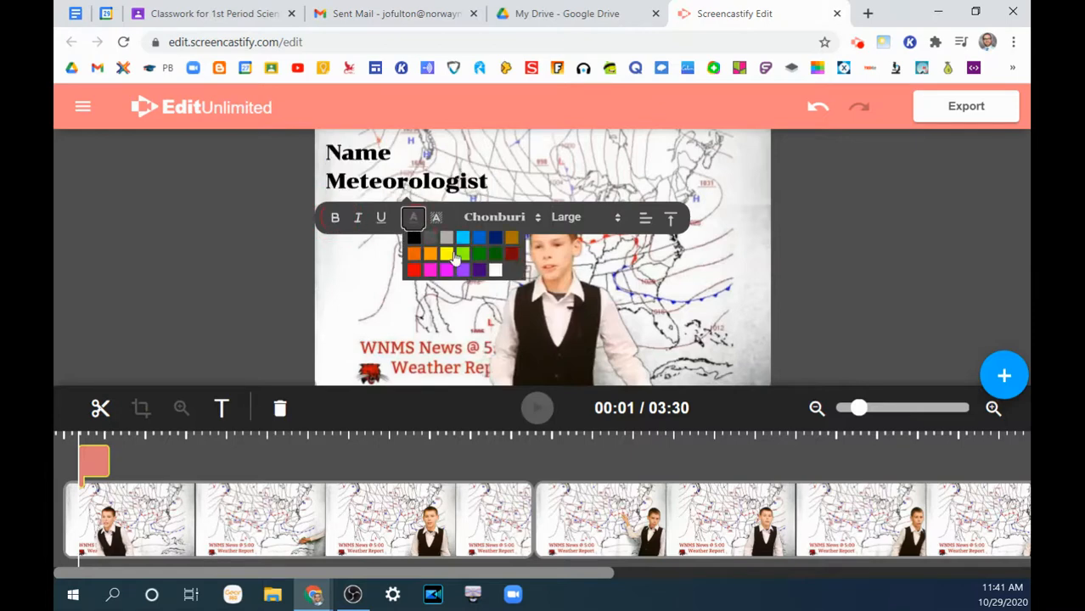
{"action": "left_click", "coordinate": [479, 254]}
{"action": "left_click", "coordinate": [616, 266]}
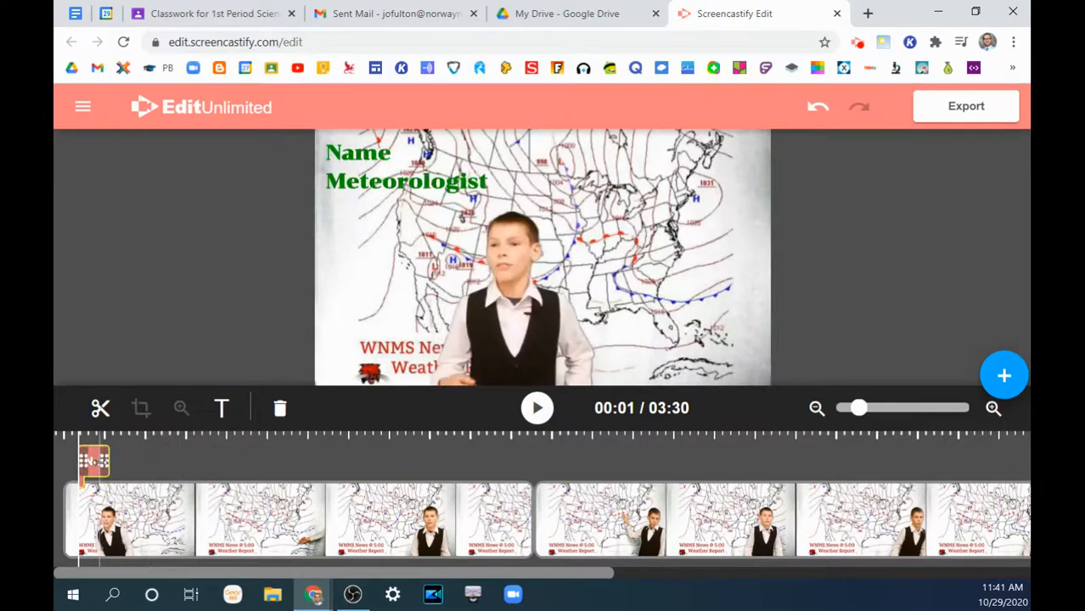
Step: Stretch the text overlay from the video's start to just past 00:05 and preview the opening up to 00:16
{"action": "left_click", "coordinate": [100, 461]}
{"action": "mouse_move", "coordinate": [101, 461]}
{"action": "left_mouse_down"}
{"action": "mouse_move", "coordinate": [265, 463]}
{"action": "mouse_move", "coordinate": [90, 465]}
{"action": "mouse_move", "coordinate": [57, 477]}
{"action": "mouse_move", "coordinate": [223, 459]}
{"action": "mouse_move", "coordinate": [113, 461]}
{"action": "left_mouse_up"}
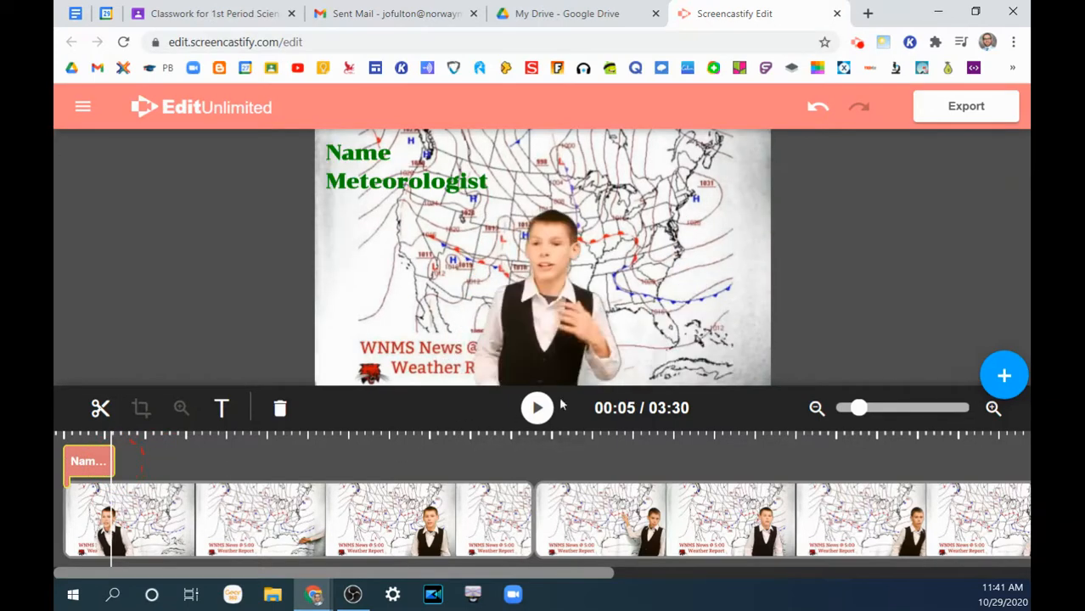
{"action": "left_click", "coordinate": [528, 410]}
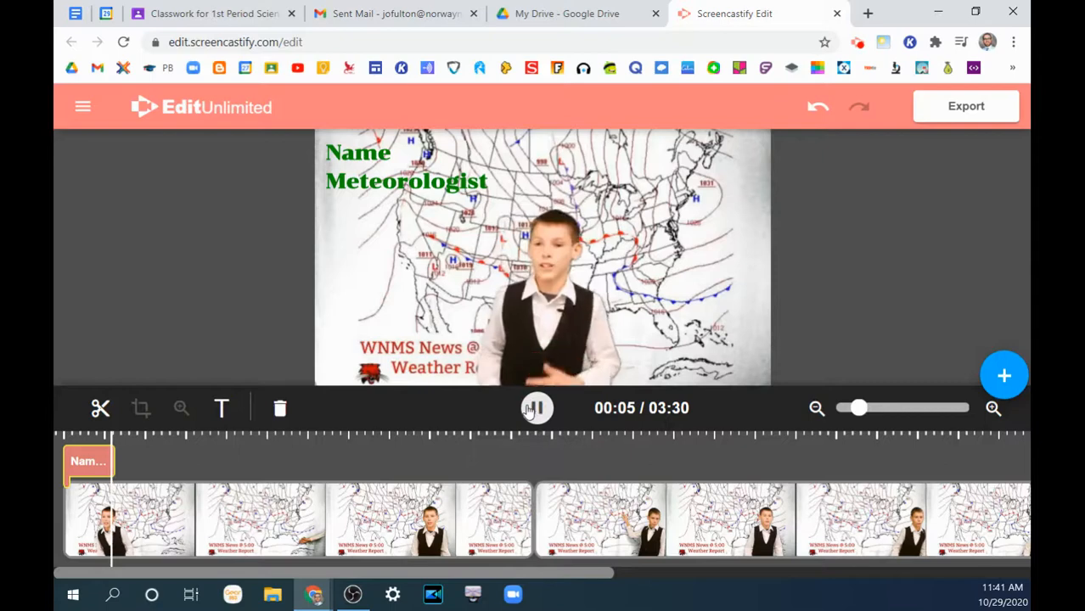
{"action": "left_click", "coordinate": [67, 502]}
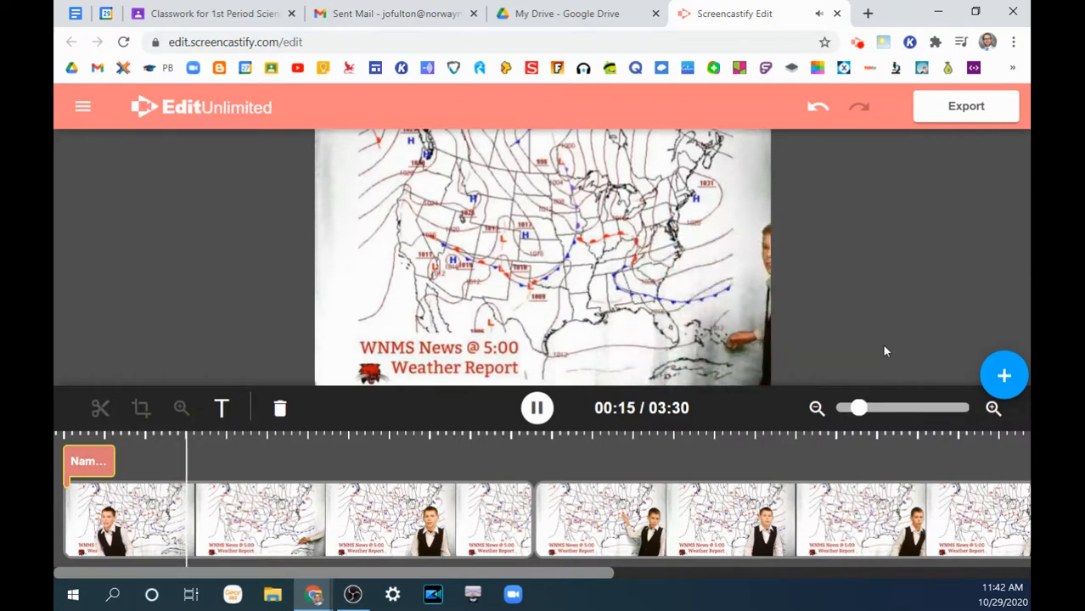
{"action": "left_click", "coordinate": [539, 413]}
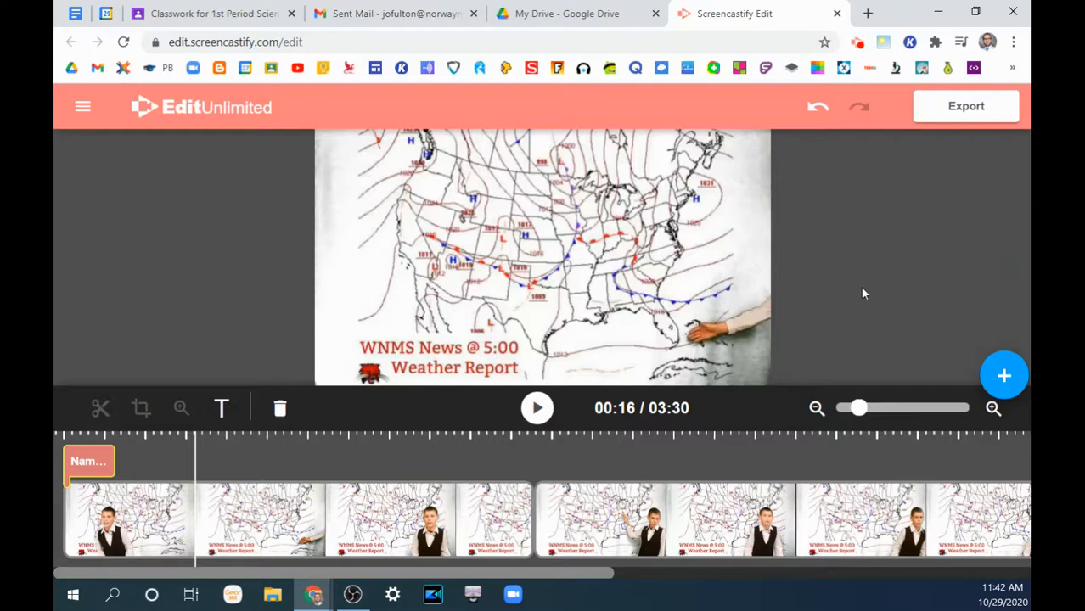
{"action": "left_click", "coordinate": [990, 111]}
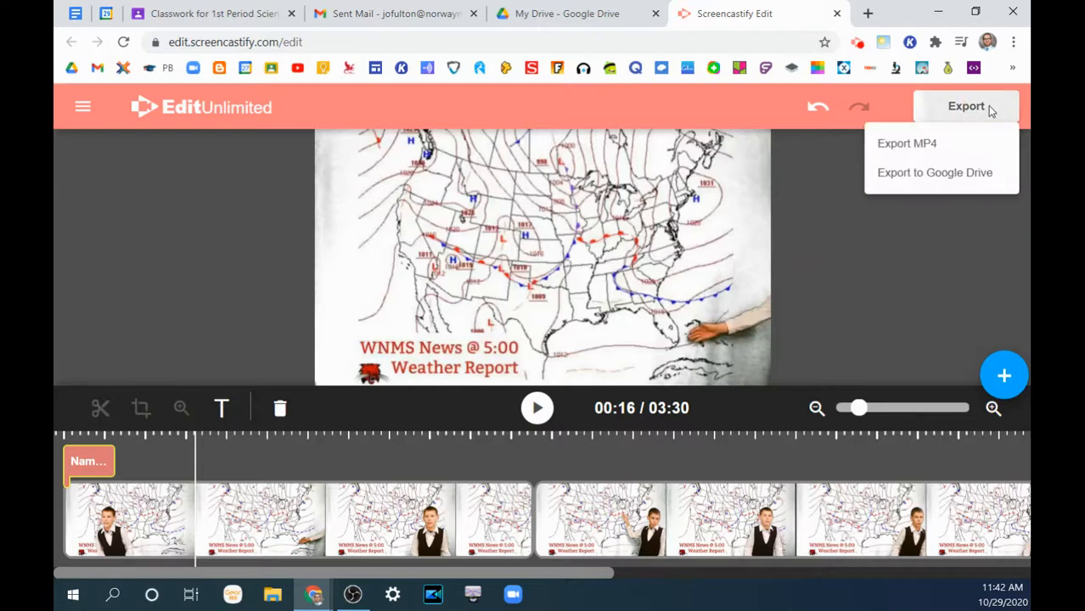
{"action": "left_click", "coordinate": [947, 174]}
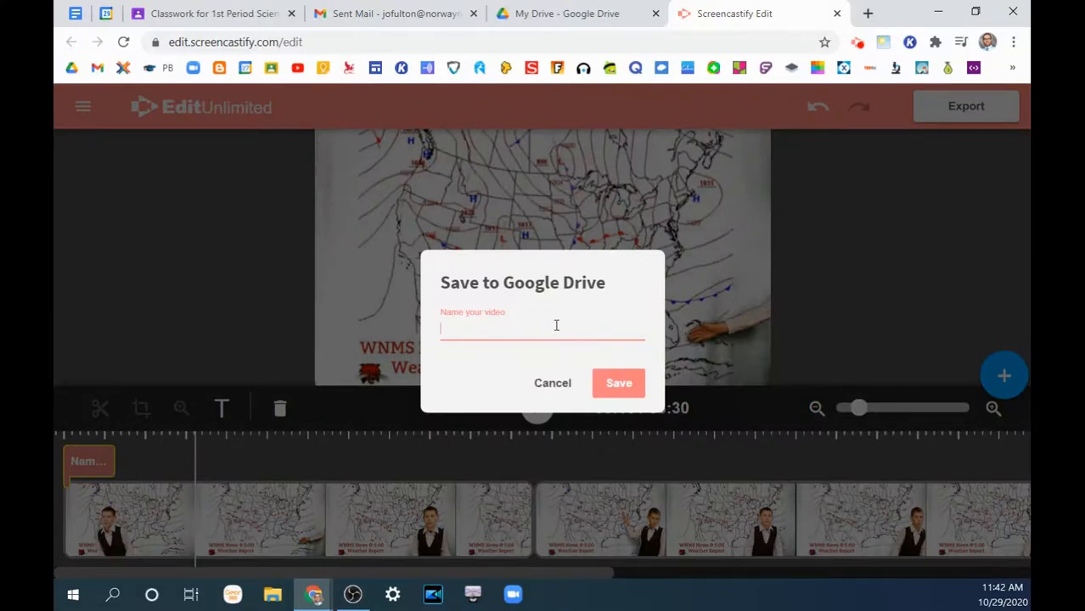
{"action": "type", "text": "ame Green Screen Fore"}
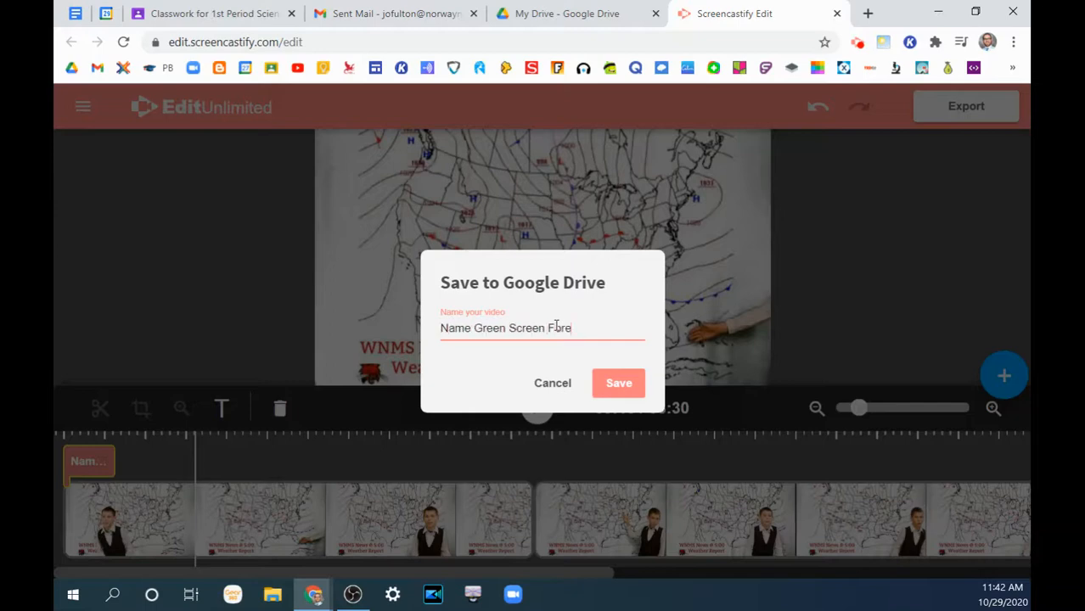
{"action": "type", "text": "cast"}
{"action": "left_click", "coordinate": [558, 385]}
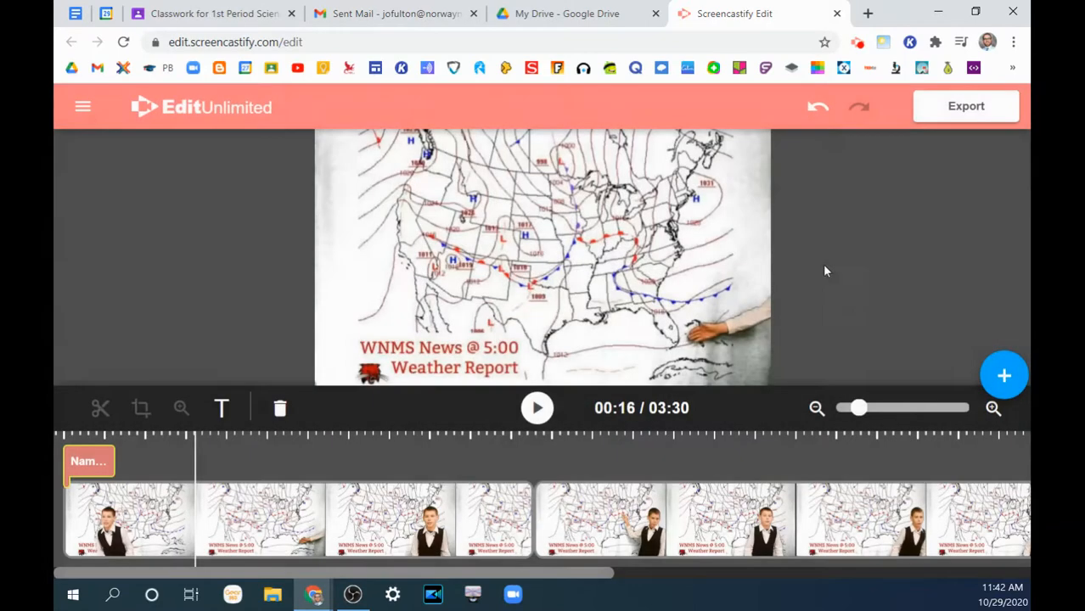